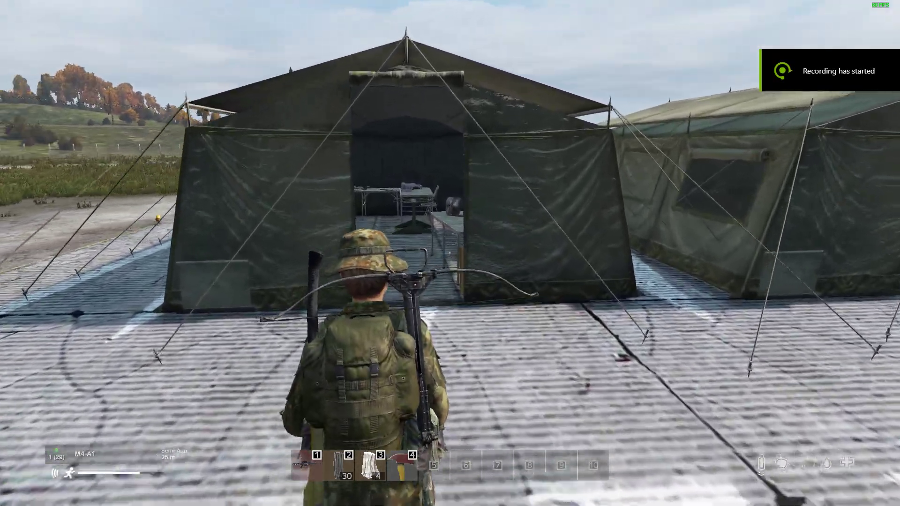
Walk into the tent and examine the helmets, mace and sword laid out on the table near the entrance.
key(KP_Enter)
key(w)
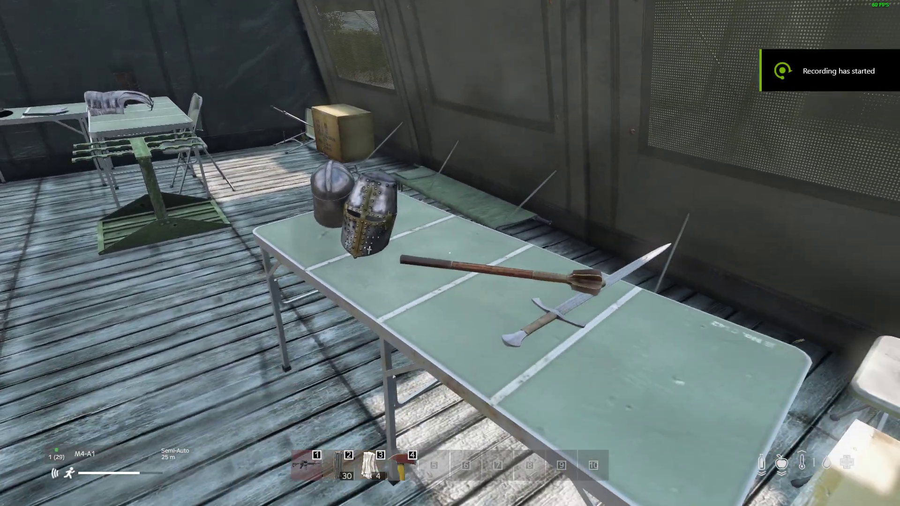
key(w)
mouse_move(450, 253)
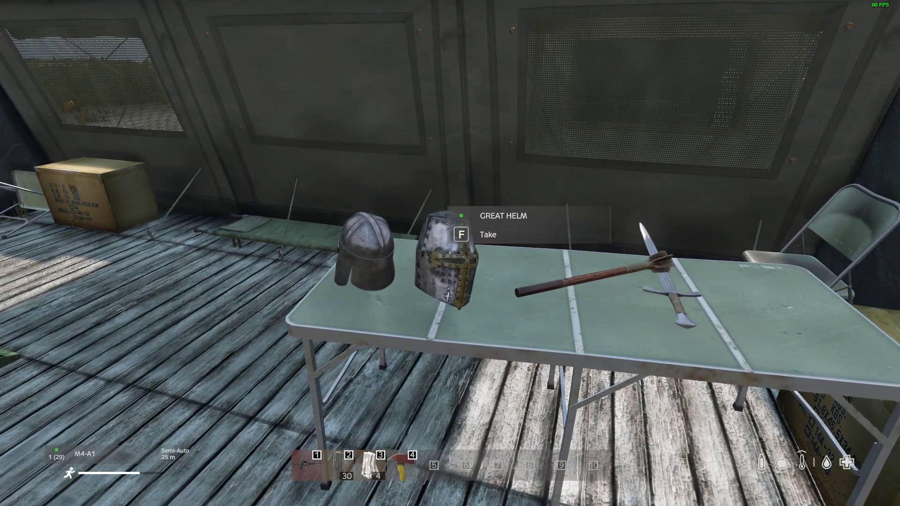
key(d)
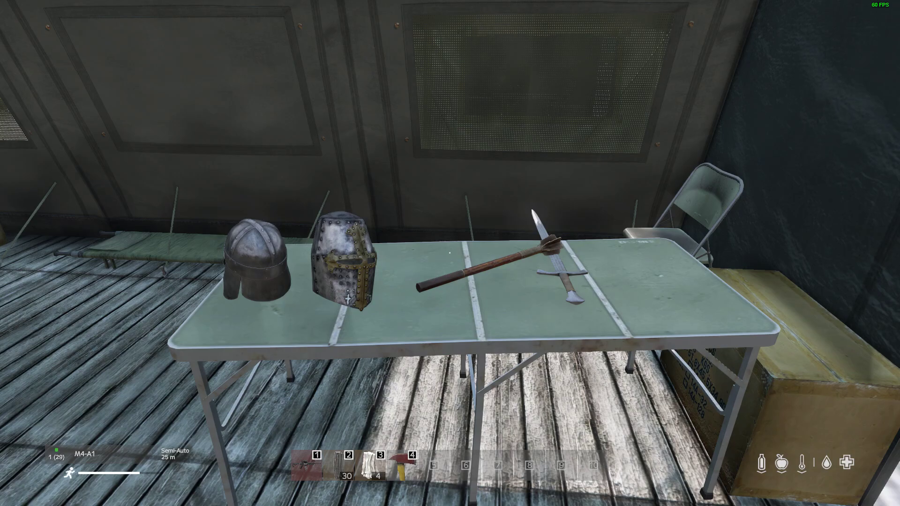
key(w)
key(s)
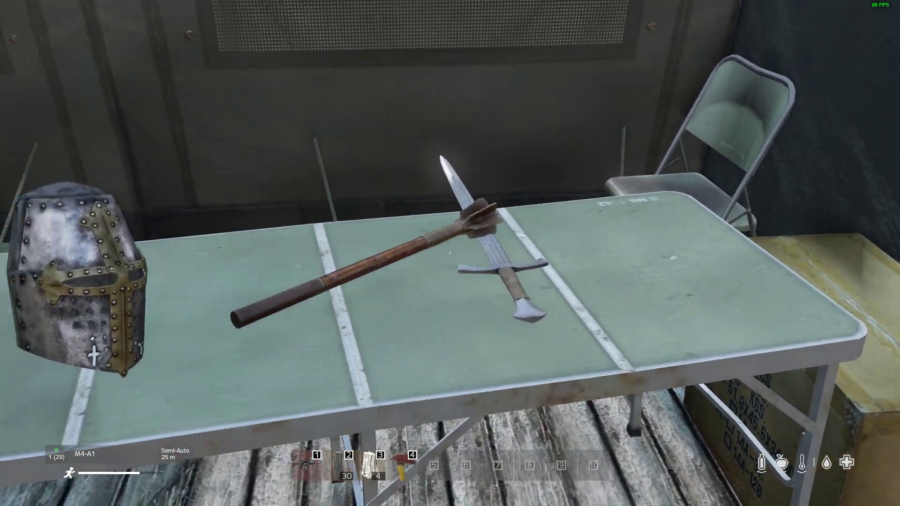
key(s)
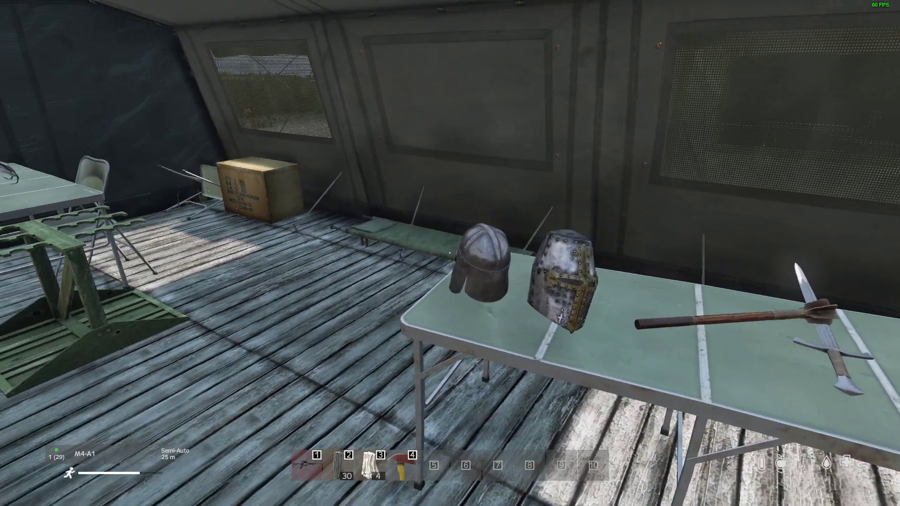
Examine the chainmail, chainmail leggings, chainmail coif, chestplate and boots on the tables at the back of the tent.
key(w)
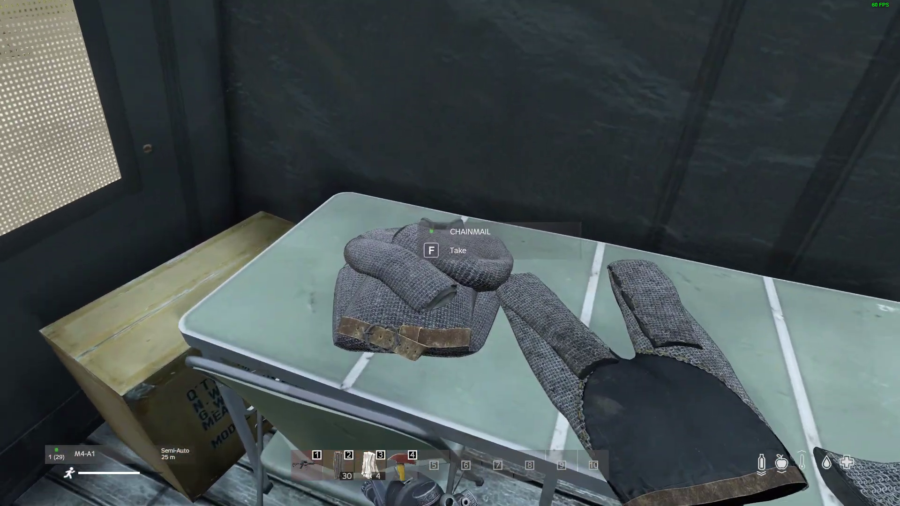
key(d)
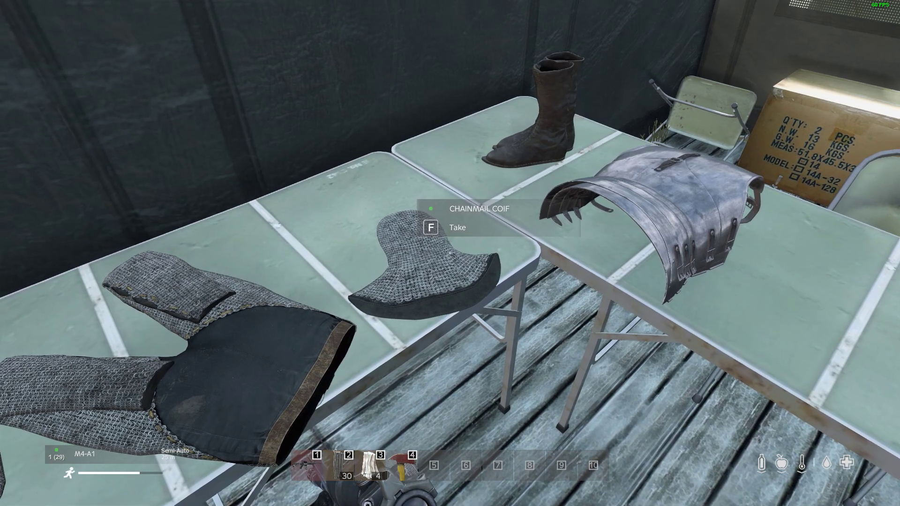
key(w)
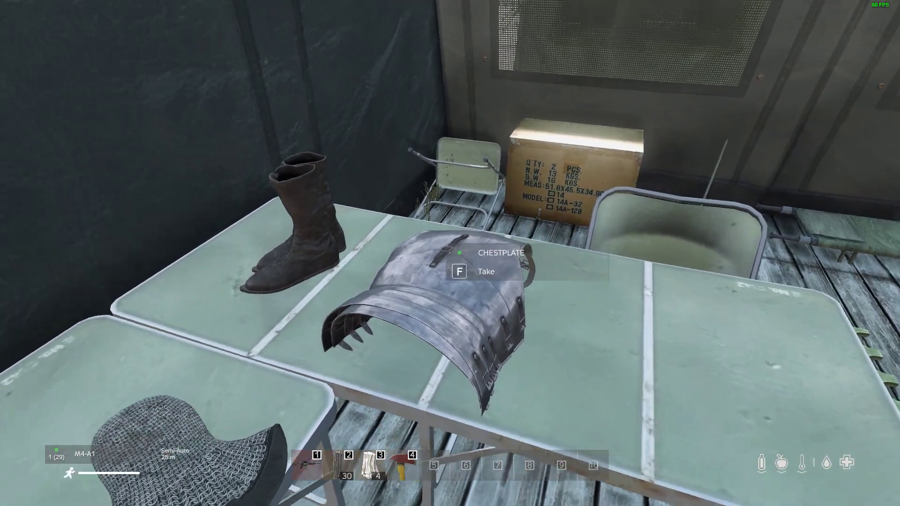
key(s)
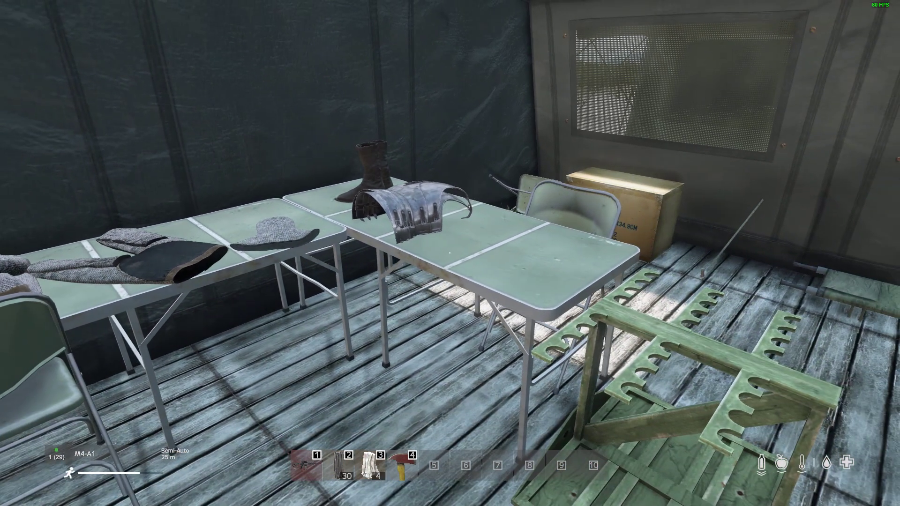
key(w)
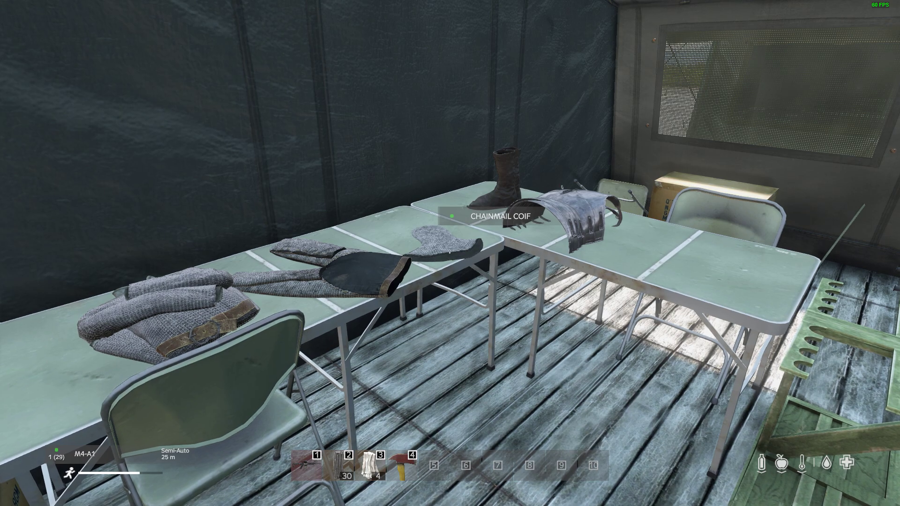
key(w)
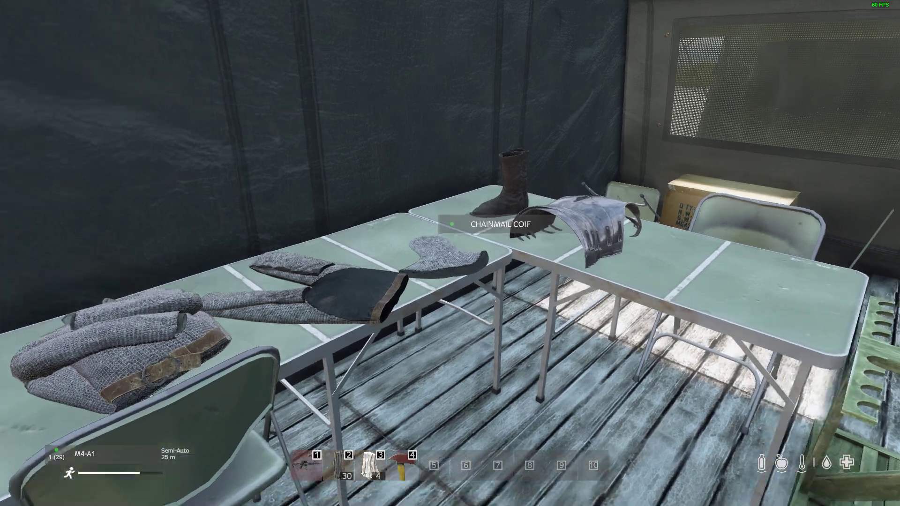
key(a)
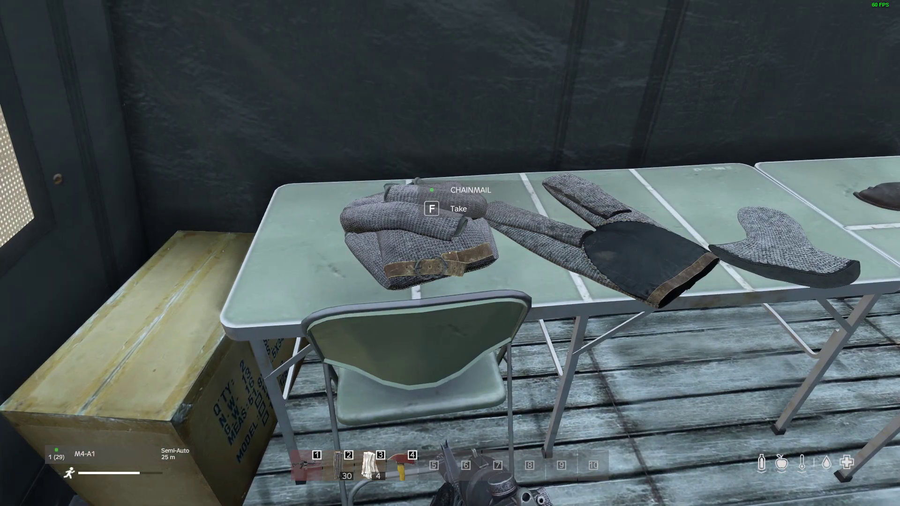
key(w)
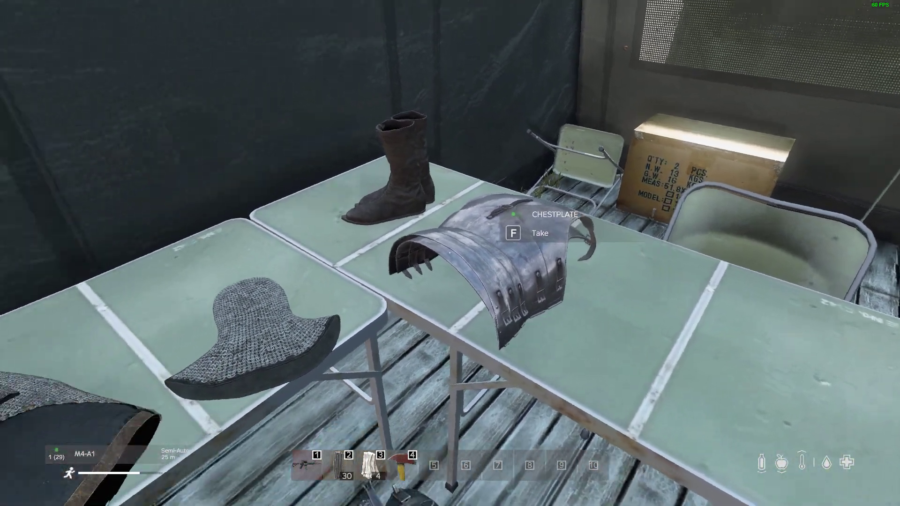
key(s)
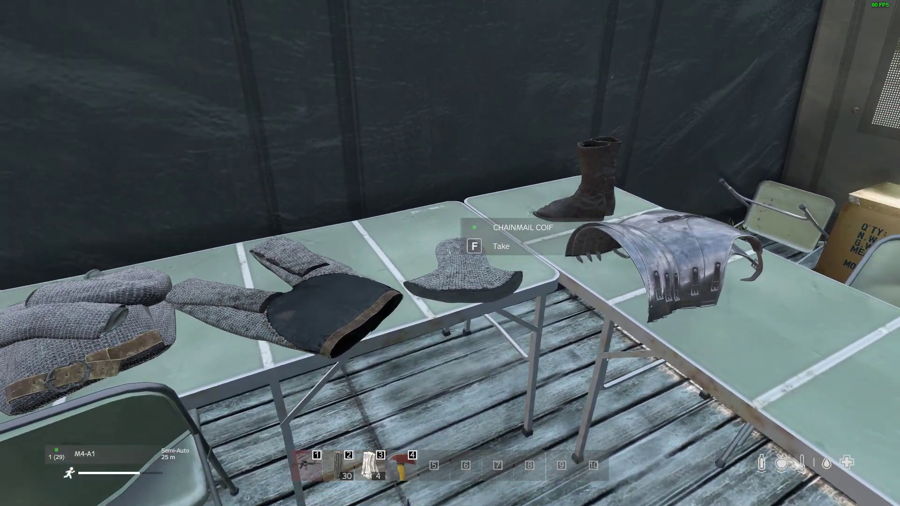
key(s)
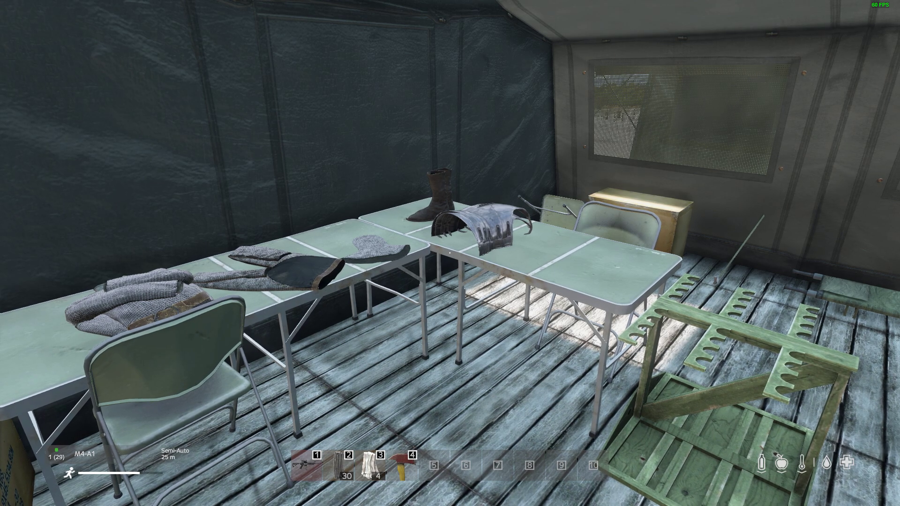
key(s)
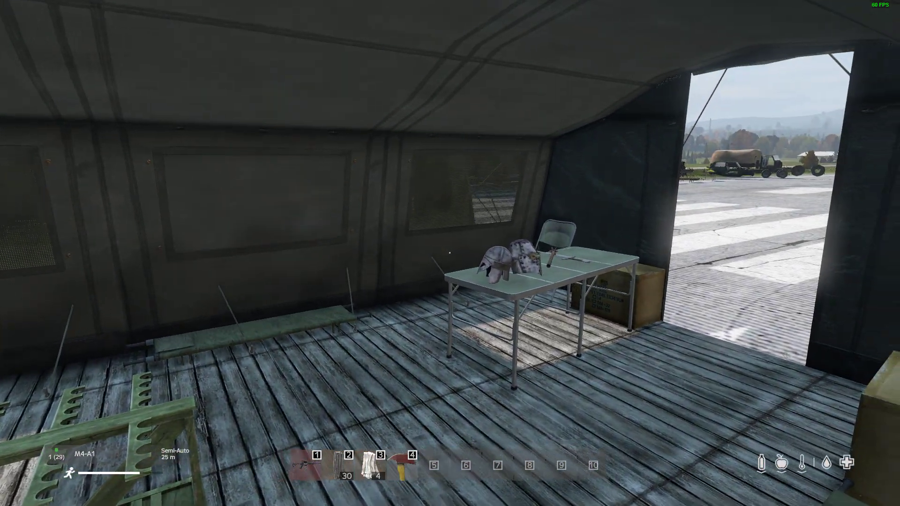
Switch to the Nitrado file browser in Chrome and open the dayzOffline.chernarusplus folder inside dayzps_missions.
key(alt+Tab)
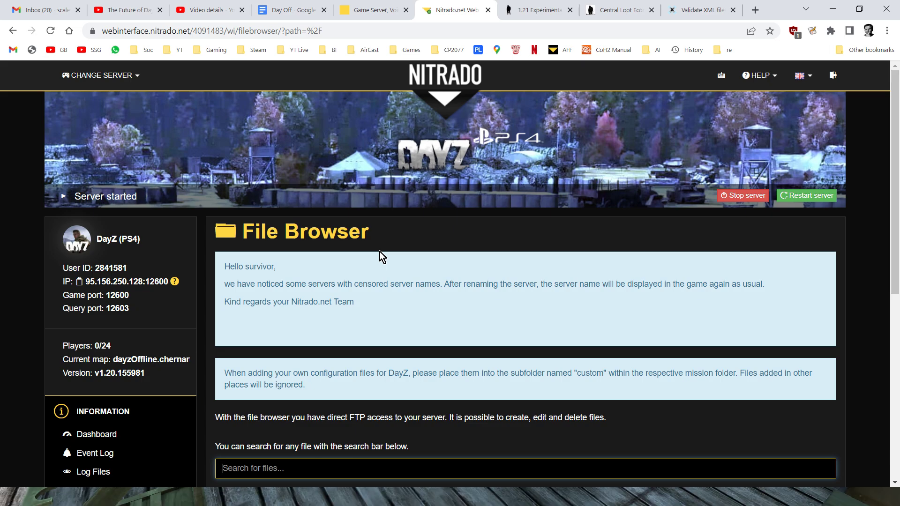
scroll(387, 226, down, 2)
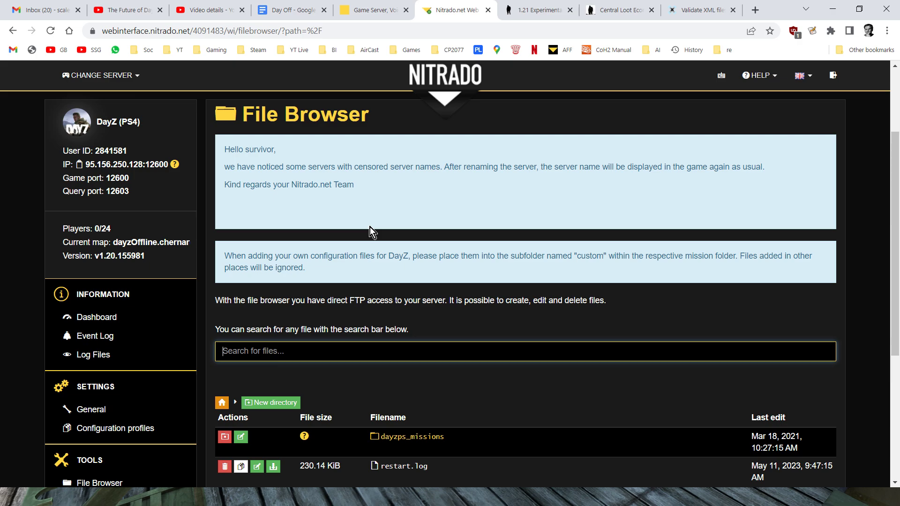
scroll(379, 232, down, 1)
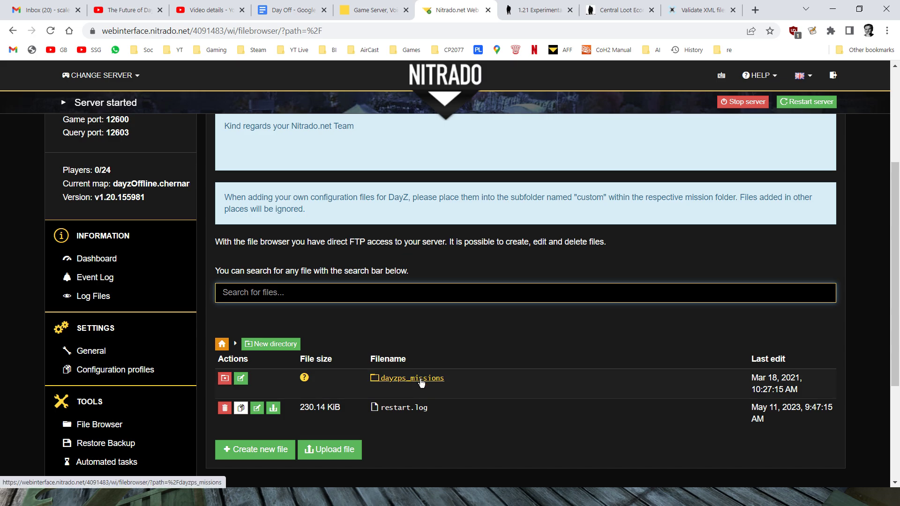
click(421, 382)
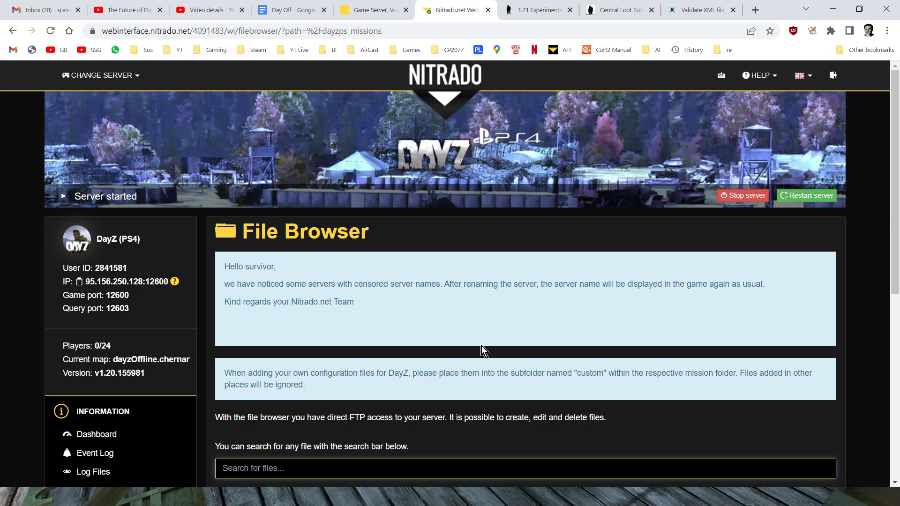
scroll(500, 317, down, 6)
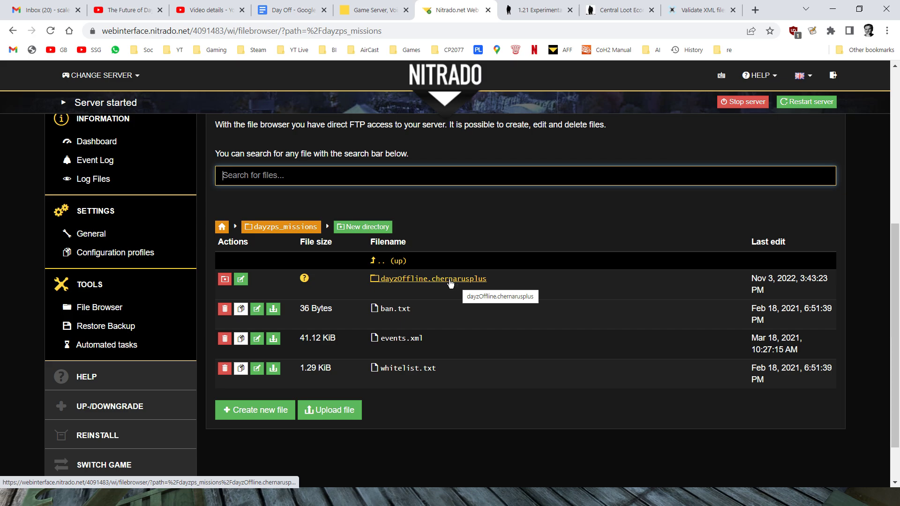
click(450, 282)
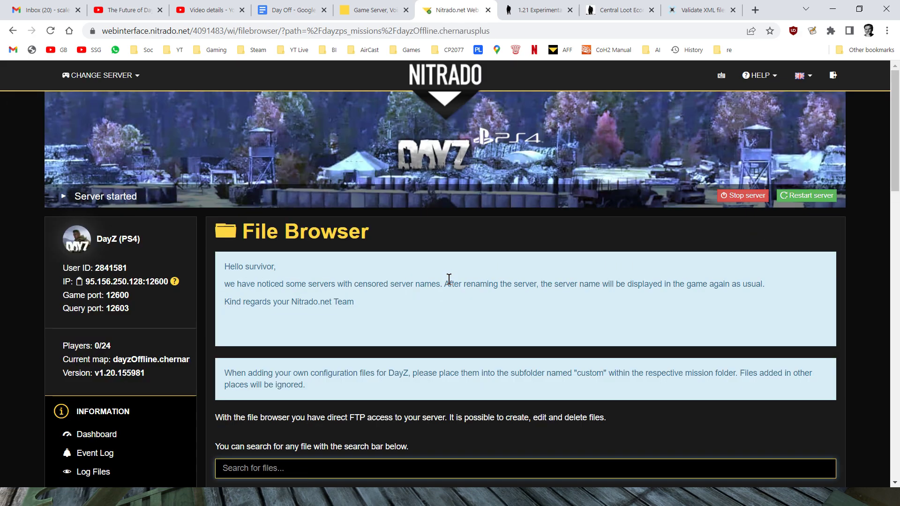
Open the db folder of the mission and locate types.xml in its file list.
scroll(447, 283, down, 3)
scroll(448, 282, down, 4)
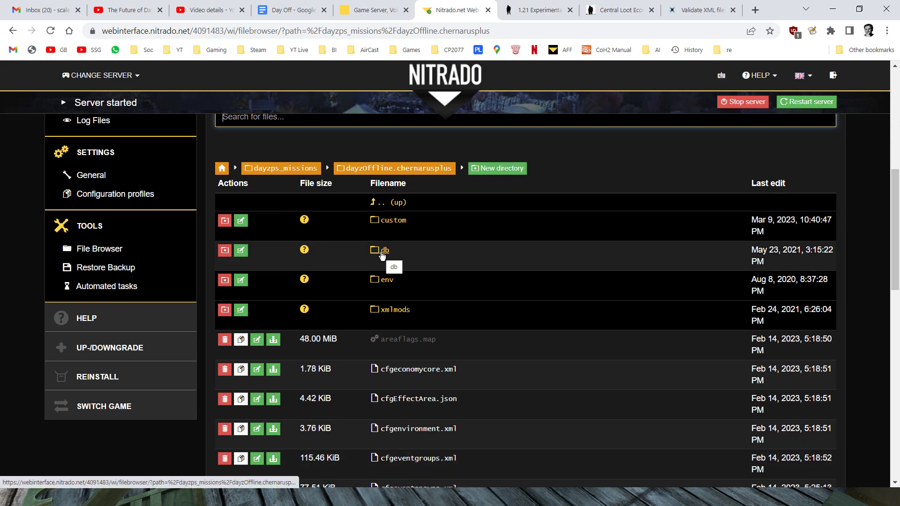
click(385, 255)
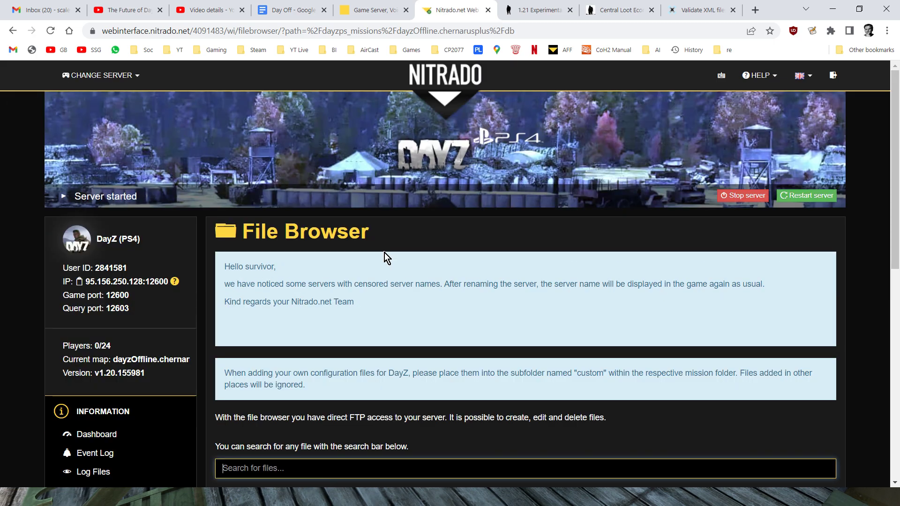
scroll(398, 267, down, 8)
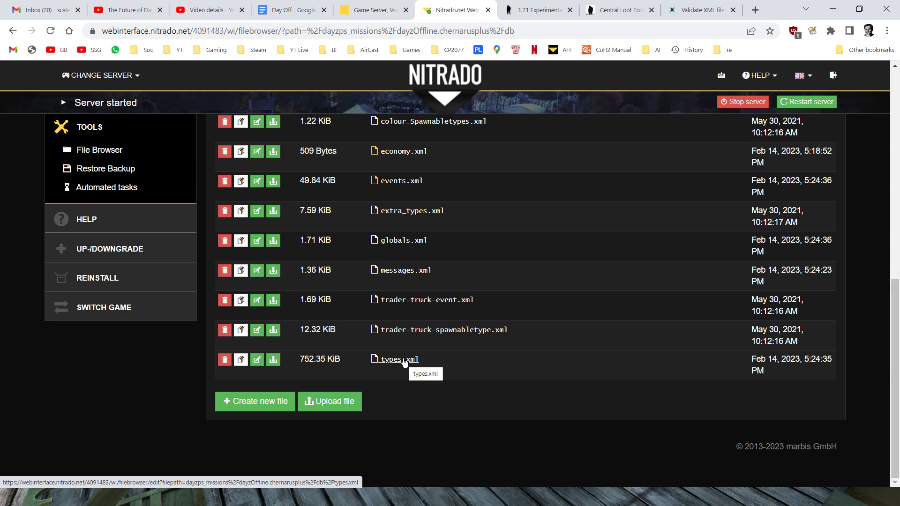
Switch to types.xml in Notepad++, find all occurrences of "chainm" in the document and go to the Chainmail entry.
key(alt+Tab)
key(alt+Tab)
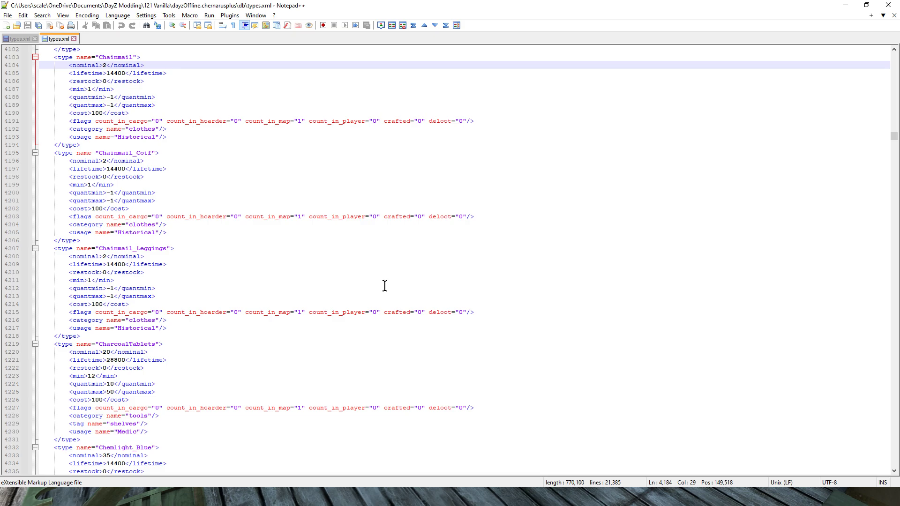
click(353, 74)
key(ctrl+f)
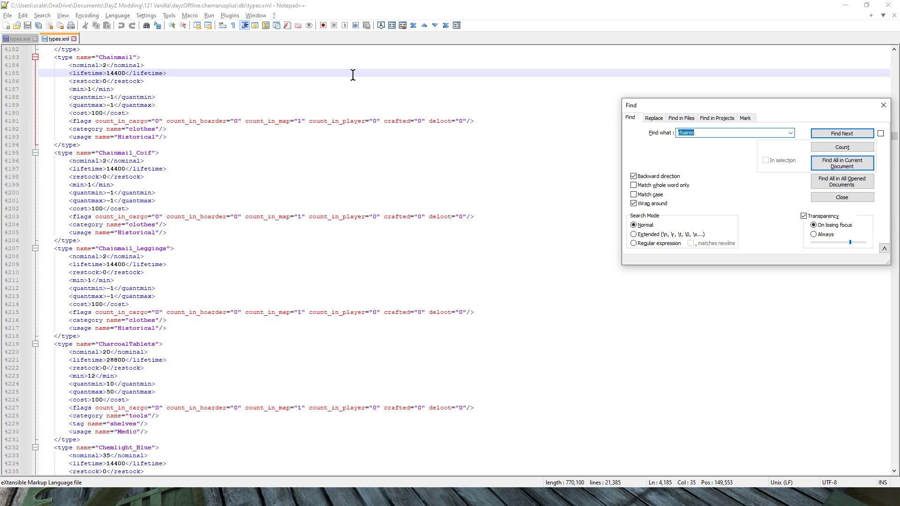
key(End)
click(842, 163)
click(883, 106)
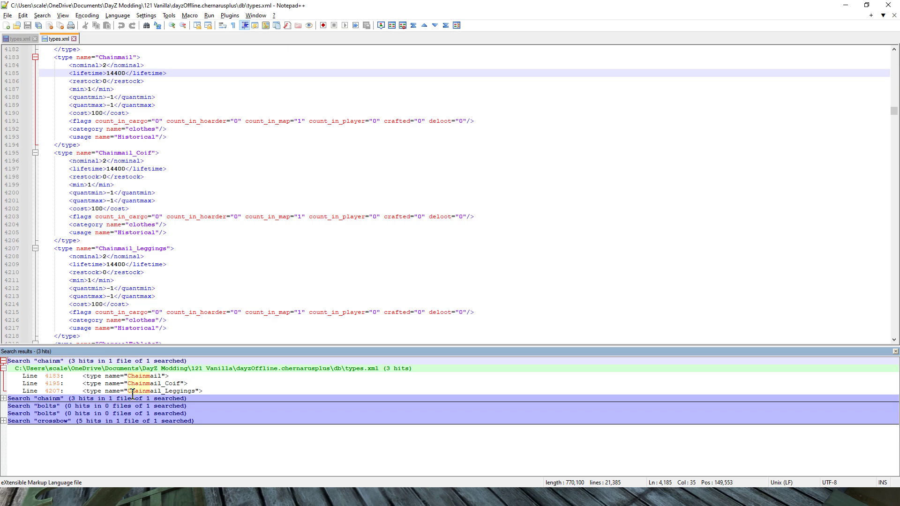
double_click(140, 378)
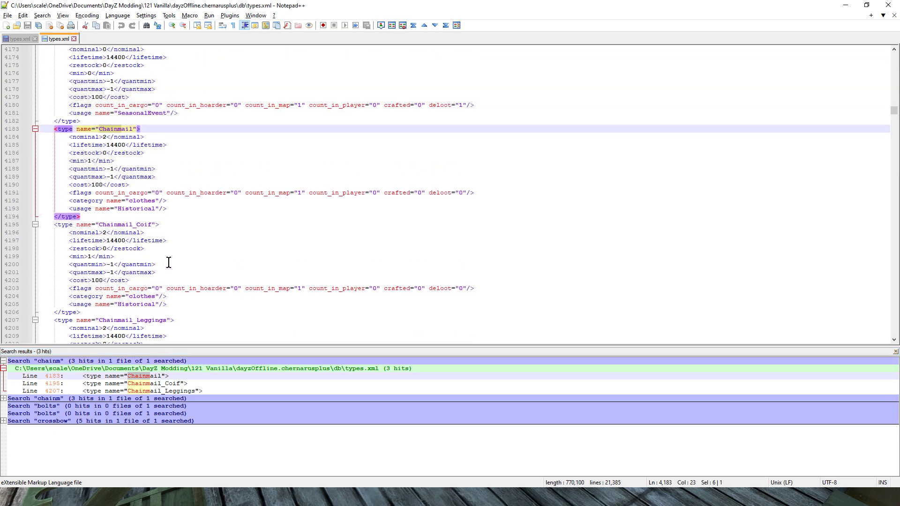
click(895, 352)
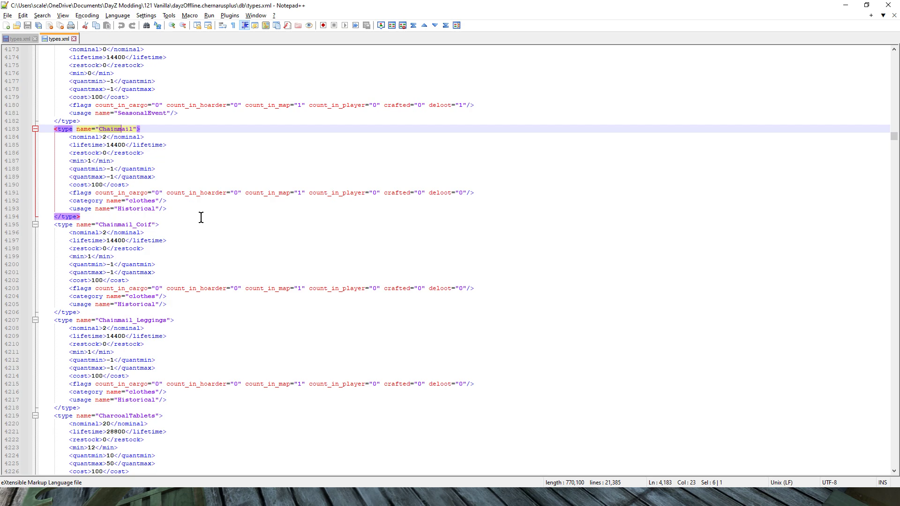
Highlight the Chainmail, Chainmail_Coif and Chainmail_Leggings entries as a block, and select the Chainmail entry's Historical usage line.
drag(49, 129, 231, 402)
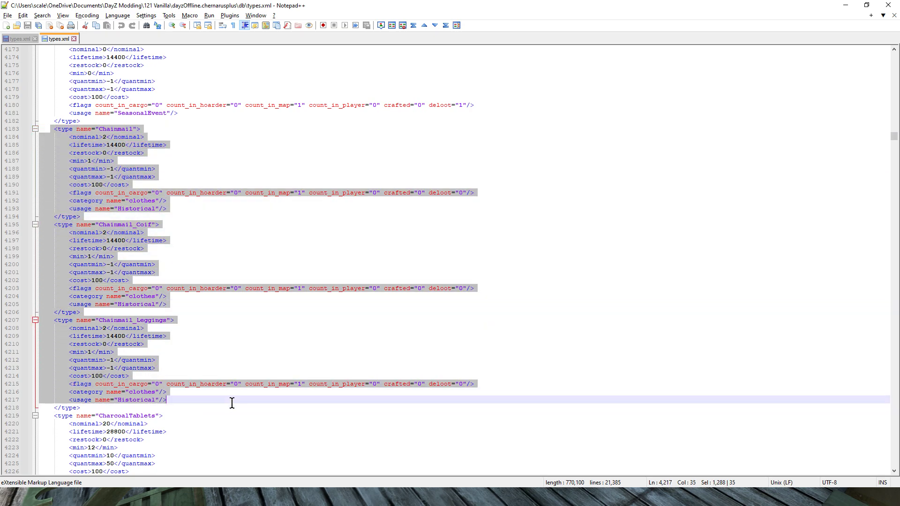
drag(154, 411, 50, 130)
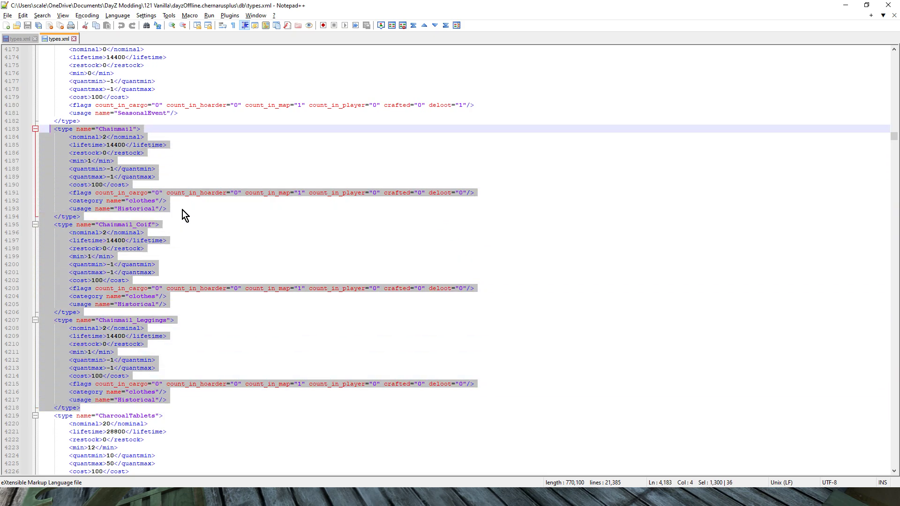
drag(182, 209, 66, 207)
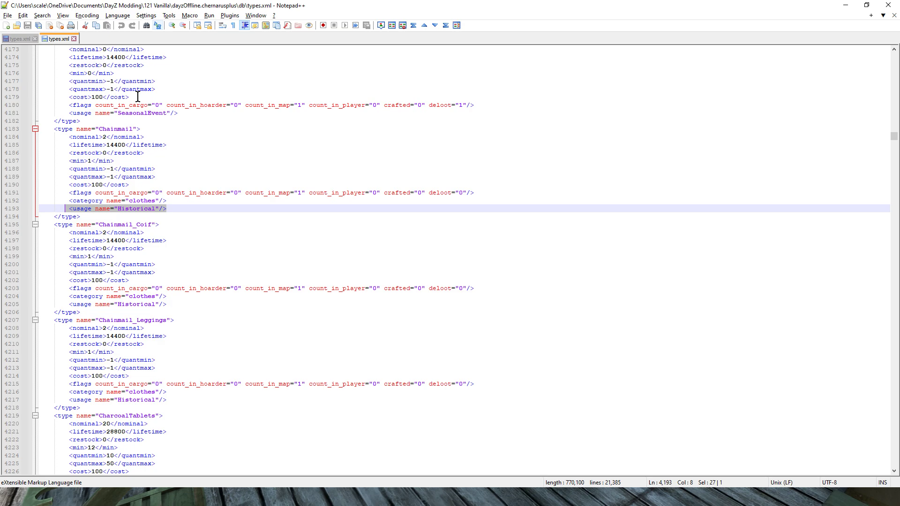
Set the Chainmail entry's nominal value to 4 and its min value to 2.
click(111, 136)
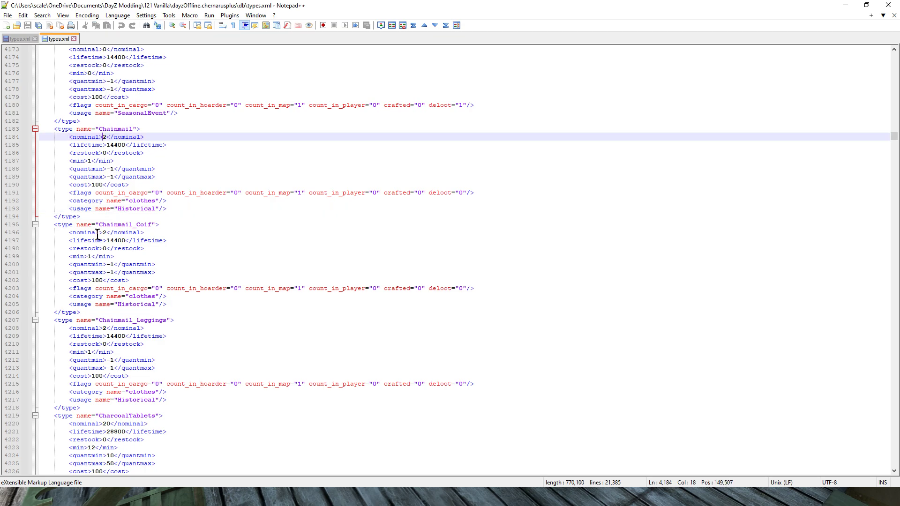
key(Delete)
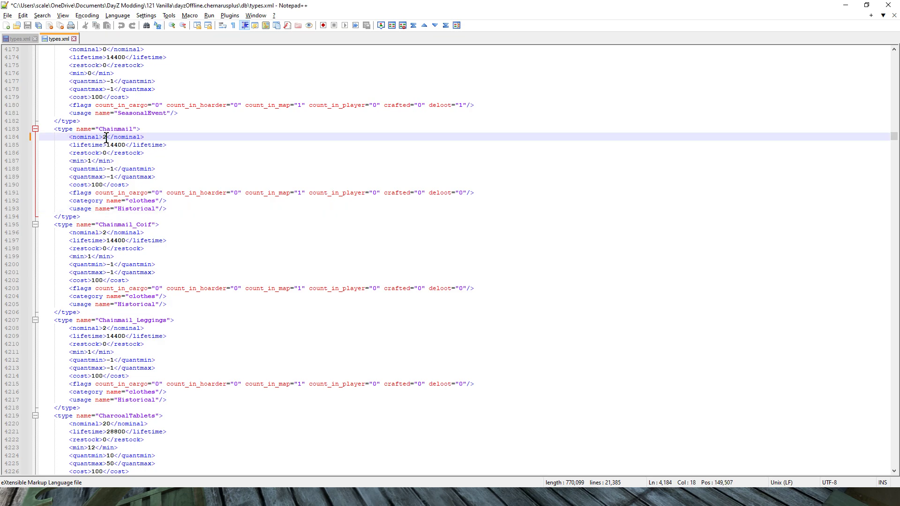
text(4)
click(91, 161)
key(BackSpace)
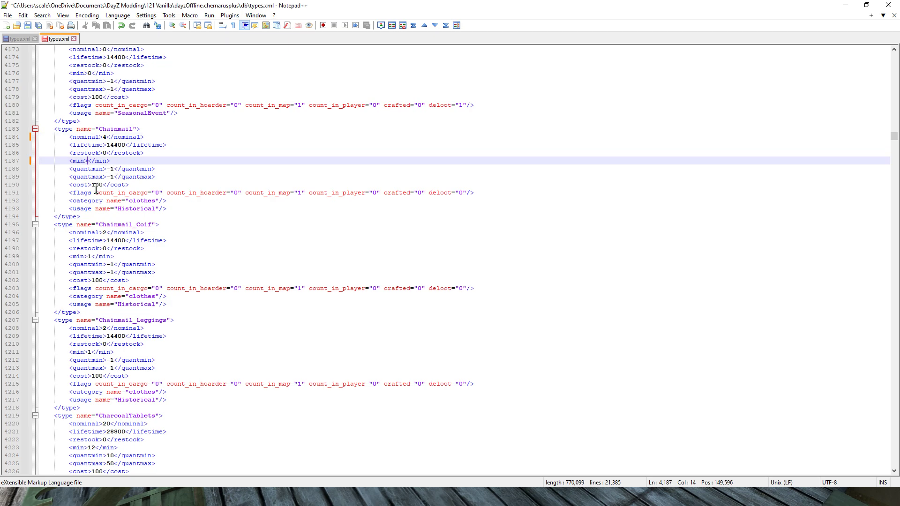
text(2)
Set the Chainmail_Coif entry's nominal value to 4 and its min value to 2.
click(104, 232)
key(BackSpace)
text(4)
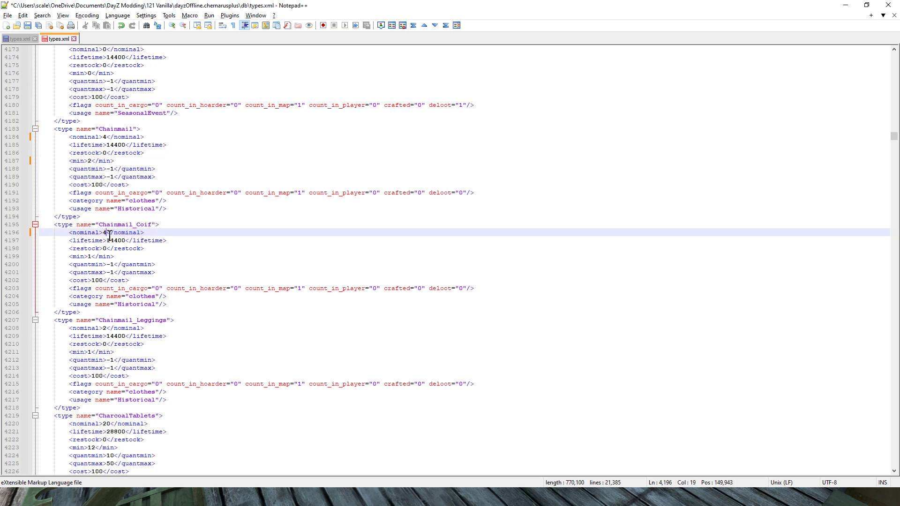
click(91, 256)
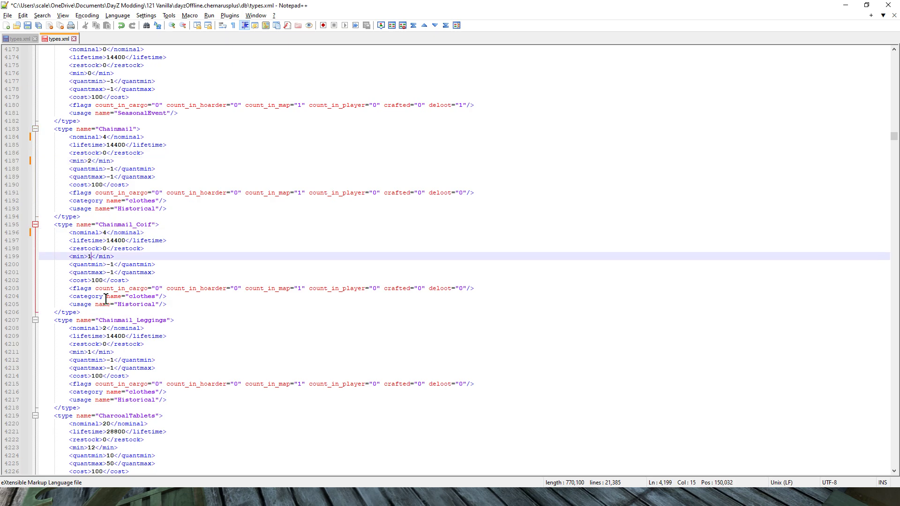
key(BackSpace)
text(2)
Set the Chainmail_Leggings entry's nominal value to 4 and its min value to 2.
click(107, 328)
key(BackSpace)
text(4)
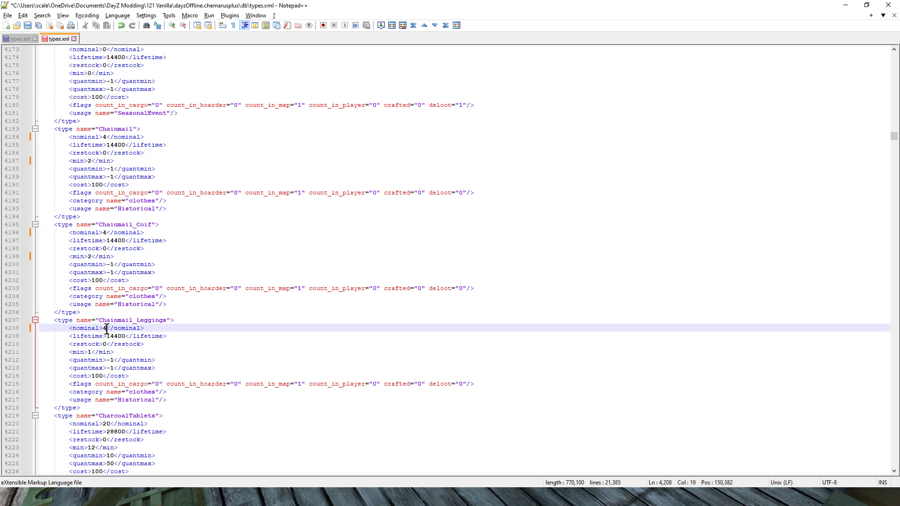
click(90, 352)
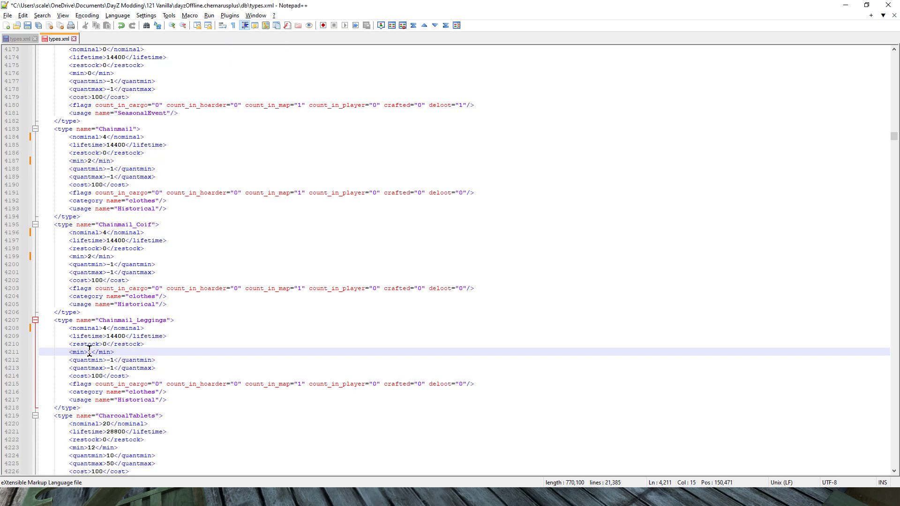
Highlight the Chainmail_Leggings flags line, and in turn its count_in_map, count_in_player, and count_in_cargo and count_in_hoarder attributes.
drag(498, 386, 54, 384)
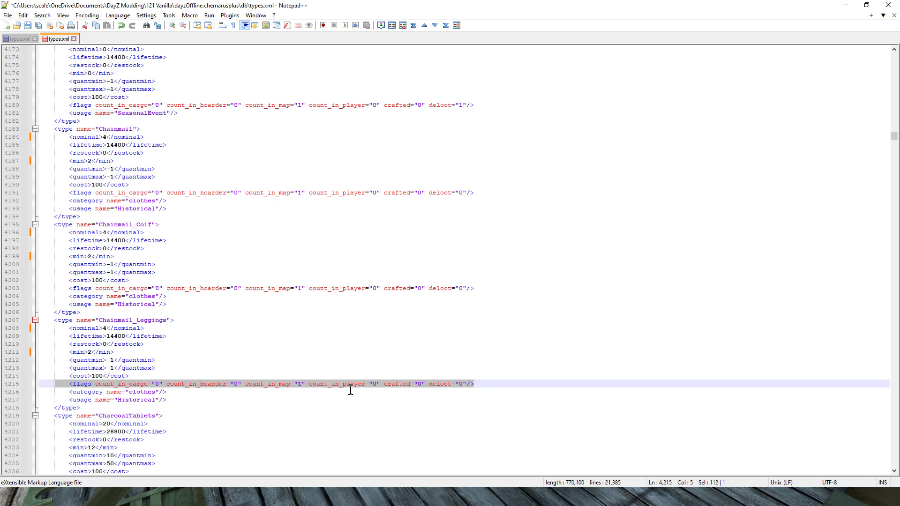
click(356, 376)
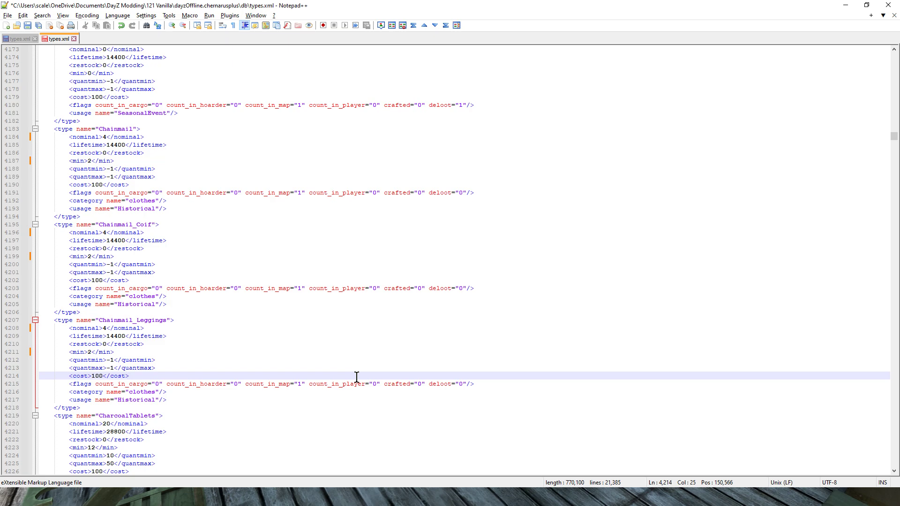
drag(302, 384, 245, 387)
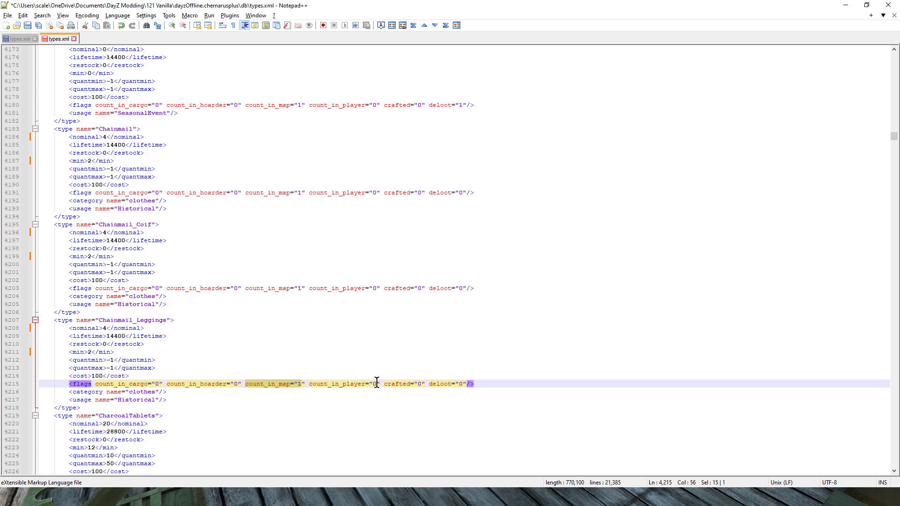
drag(378, 384, 308, 383)
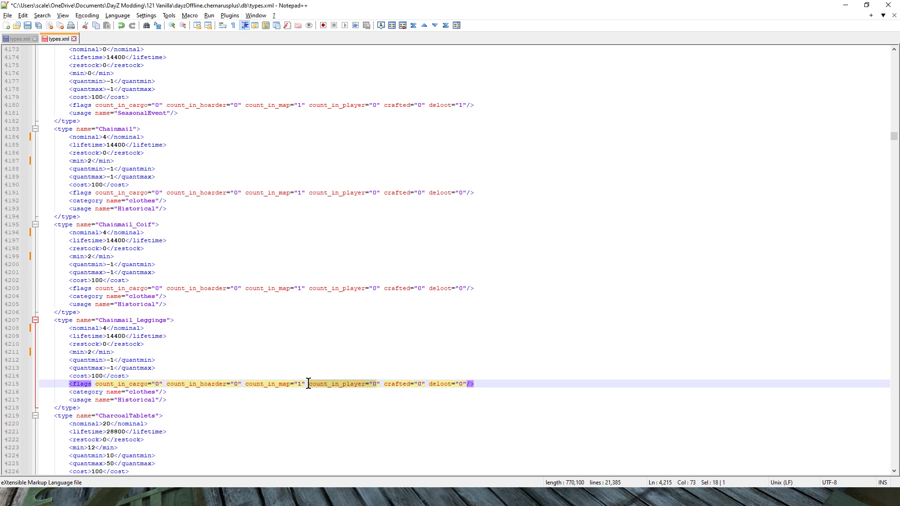
drag(241, 384, 95, 382)
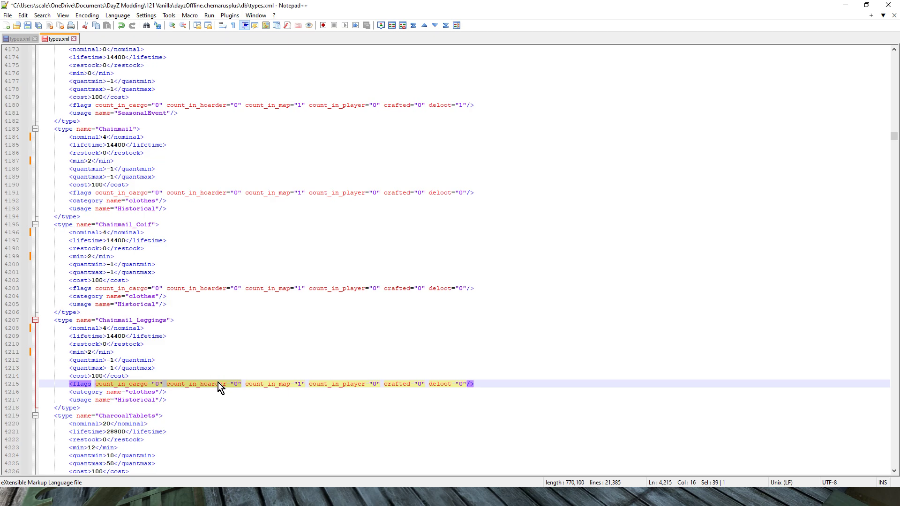
click(164, 384)
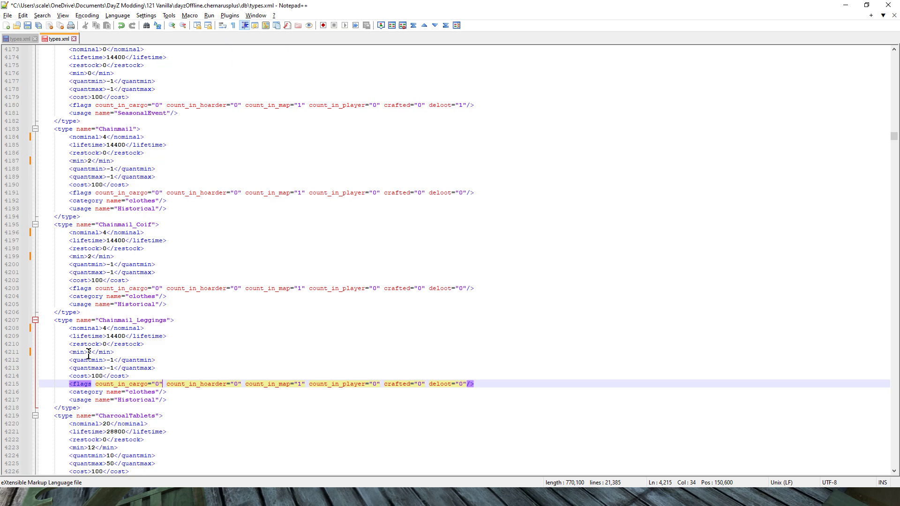
Copy the Chainmail entry's Historical usage line and paste it on a new line directly below.
click(182, 209)
drag(172, 210, 69, 209)
key(ctrl+c)
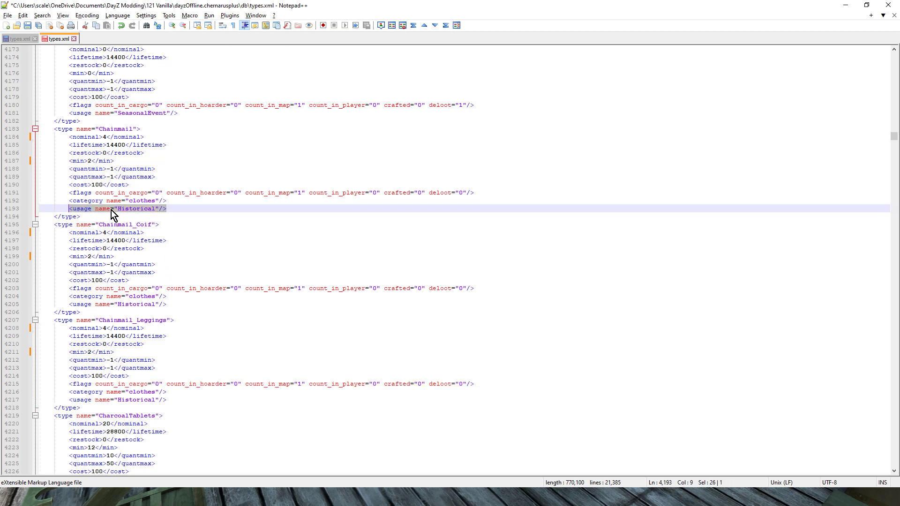
right_click(113, 210)
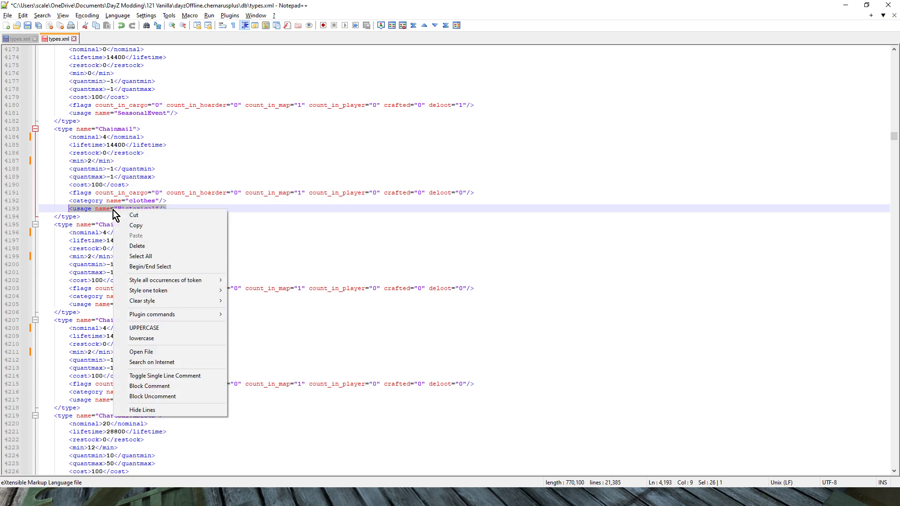
click(135, 225)
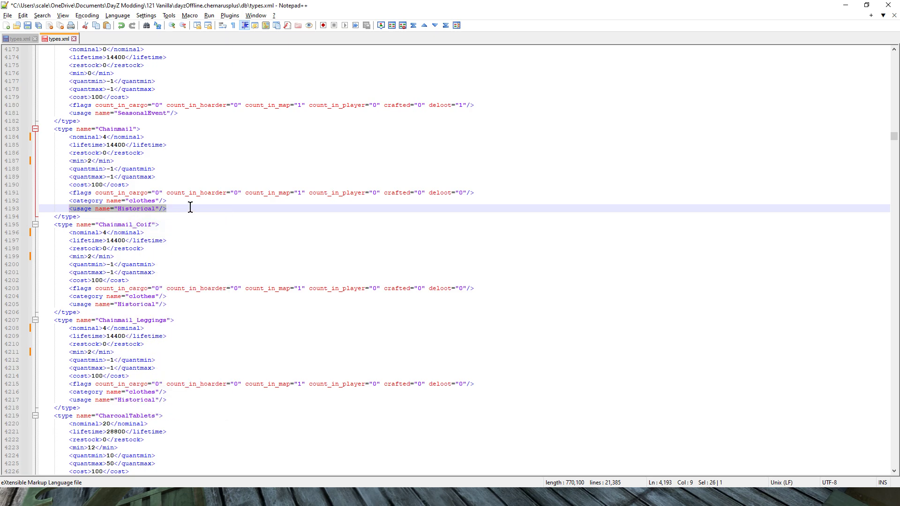
click(190, 208)
key(Return)
key(ctrl+v)
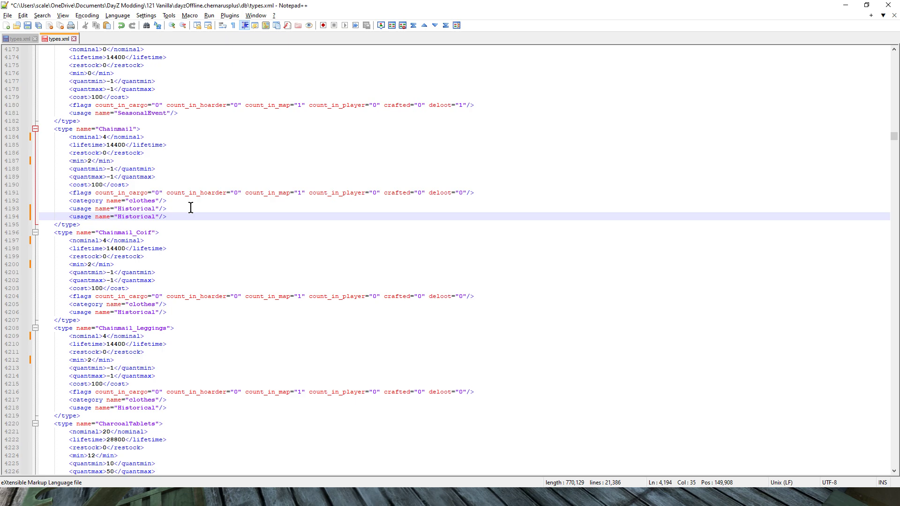
click(155, 216)
Switch to the DayZ Wiki's Central Loot Economy page in Chrome and review its table of location tags.
key(alt+Tab)
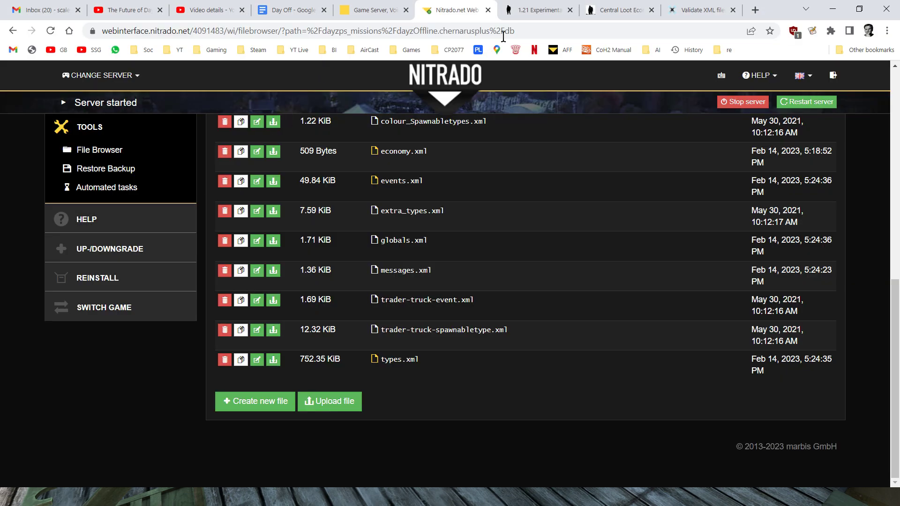
click(617, 10)
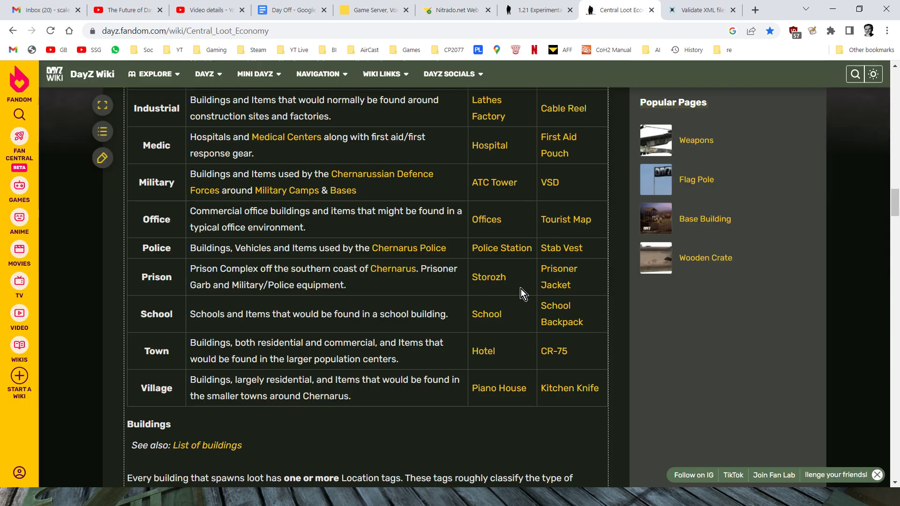
scroll(494, 305, up, 1)
scroll(179, 137, up, 2)
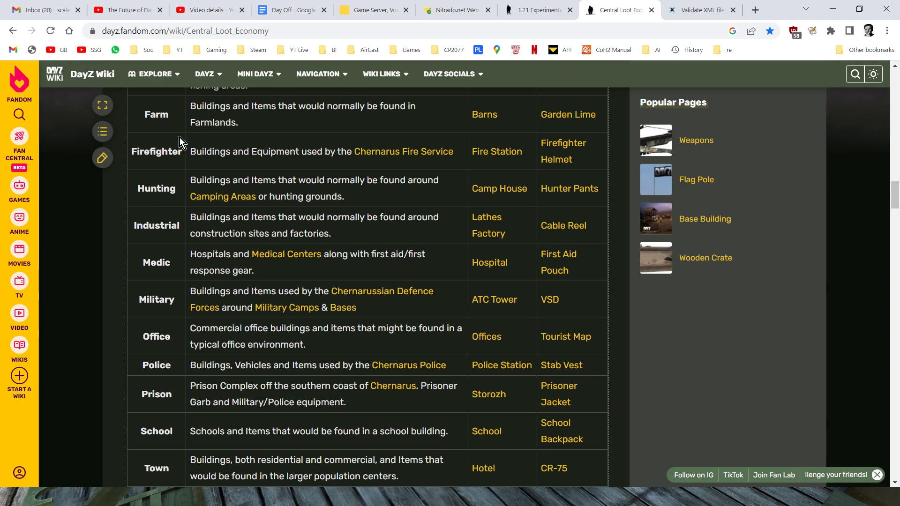
scroll(188, 220, down, 2)
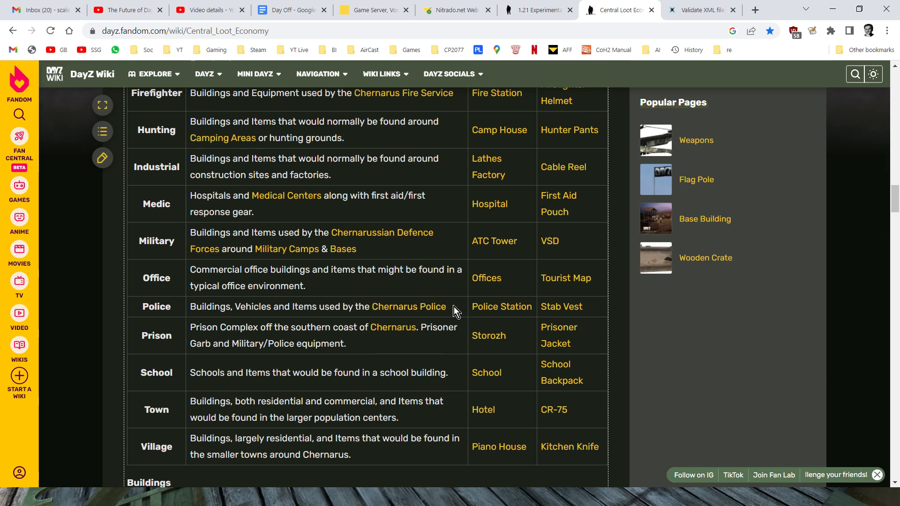
Return to types.xml in Notepad++ and change the Chainmail entry's second usage name to School, rechecking the tag on the wiki.
key(alt+Tab)
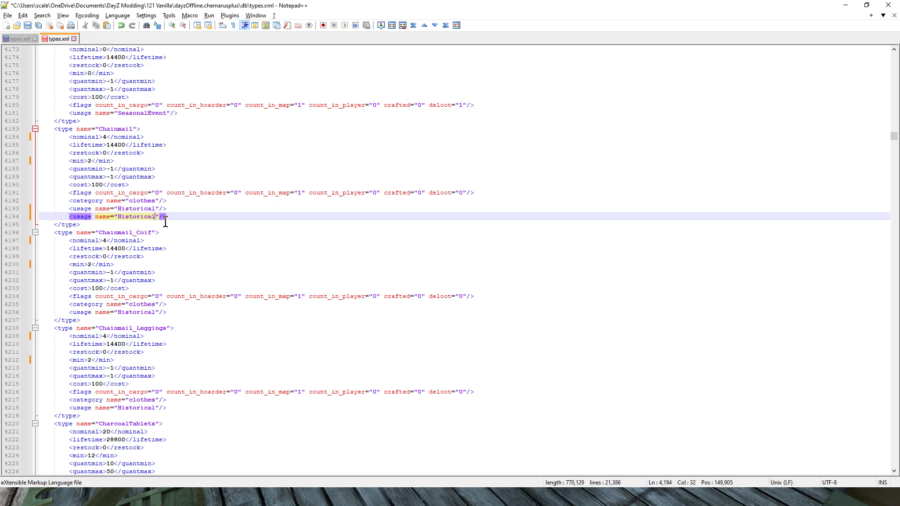
key(BackSpace)
key(BackSpace)
key(BackSpace)
key(BackSpace)
key(BackSpace)
key(BackSpace)
key(BackSpace)
key(BackSpace)
key(BackSpace)
key(BackSpace)
key(alt+Tab)
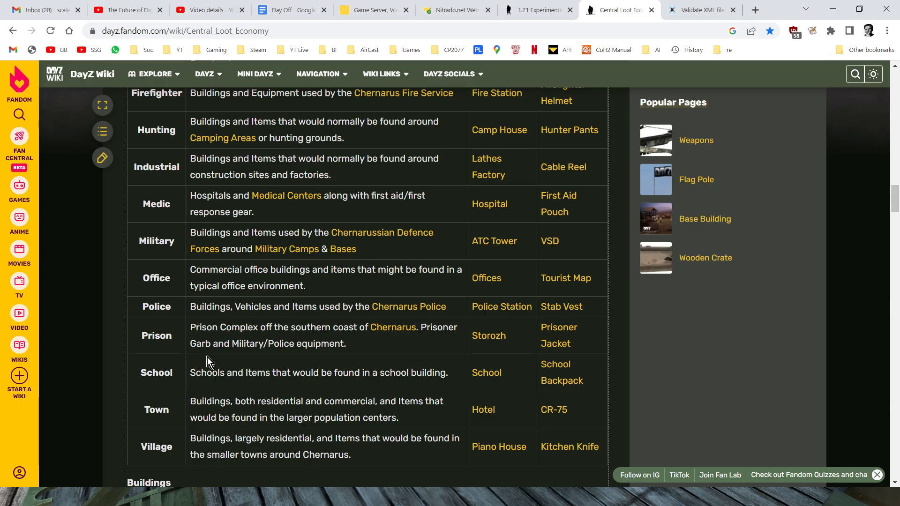
key(alt+Tab)
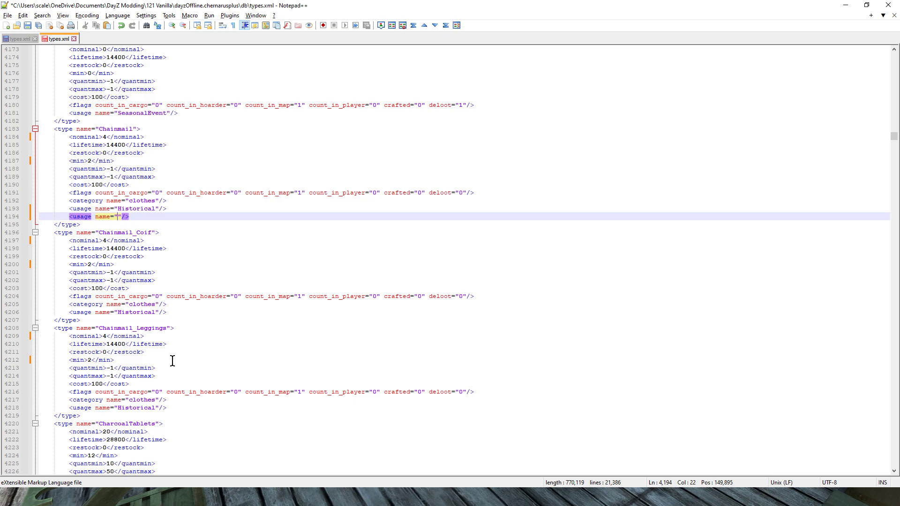
text(School)
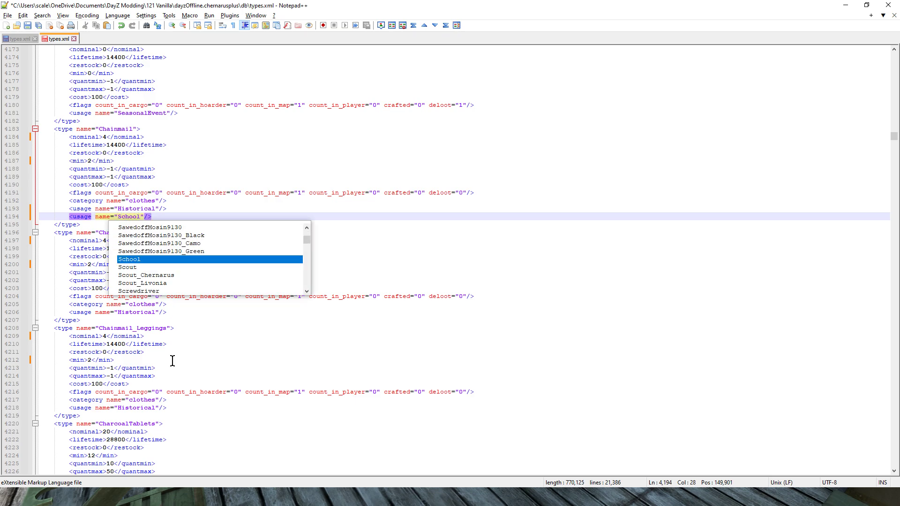
click(186, 215)
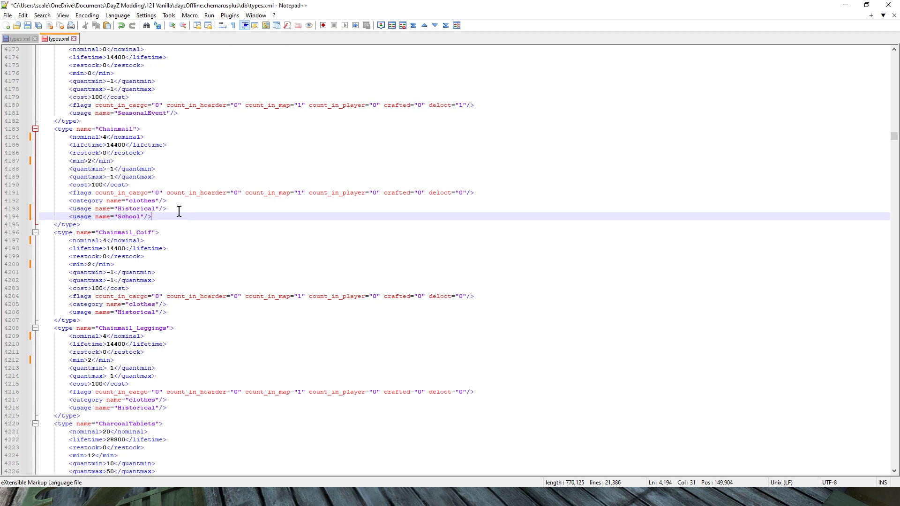
Highlight the Chainmail entry's nominal line, and return the cursor to the end of its School usage line.
drag(69, 137, 159, 136)
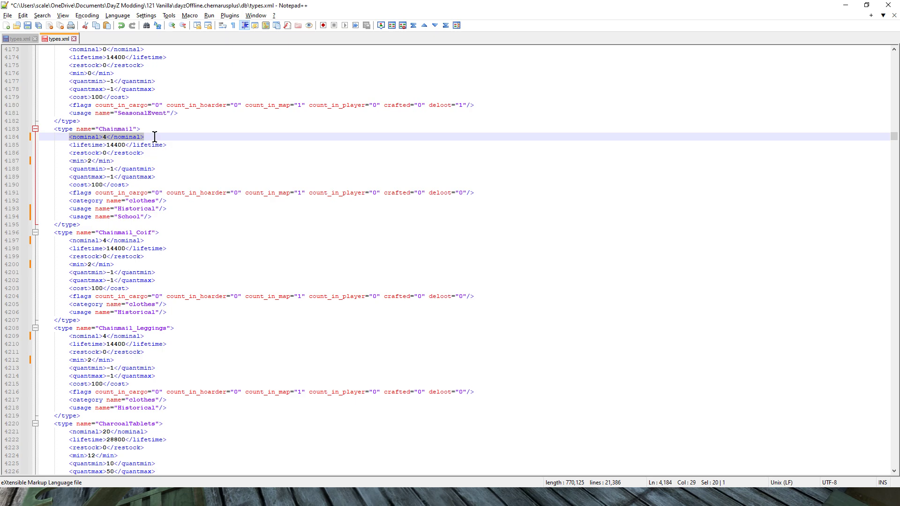
click(105, 136)
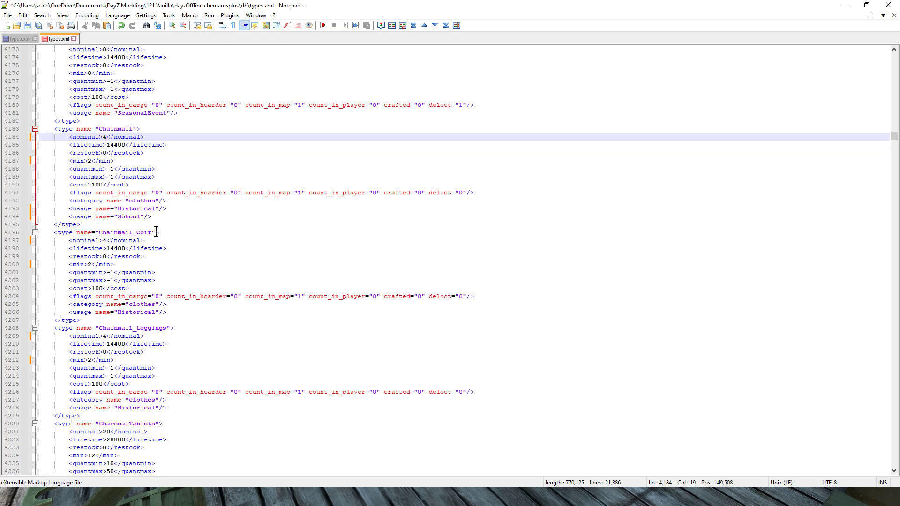
click(177, 217)
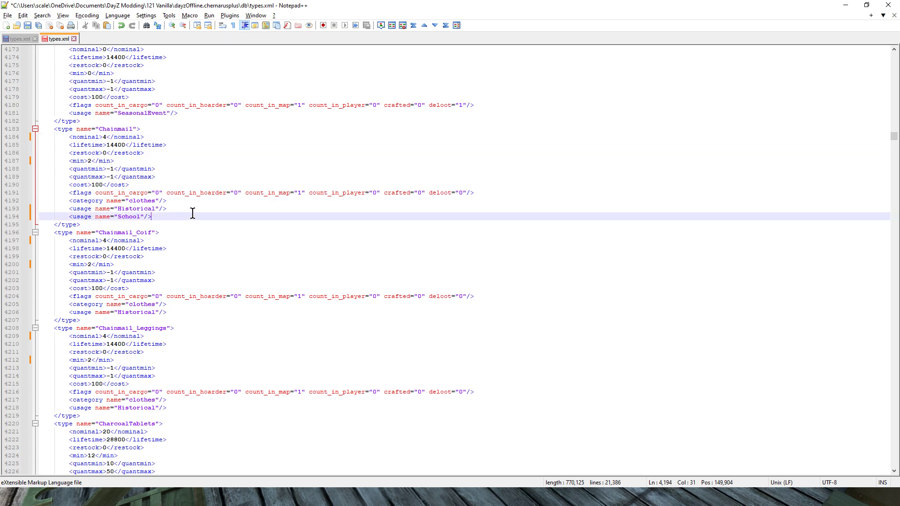
Find "mediev" in types.xml and inspect the MedievalBoots entry's nominal, category and usage lines.
key(ctrl+f)
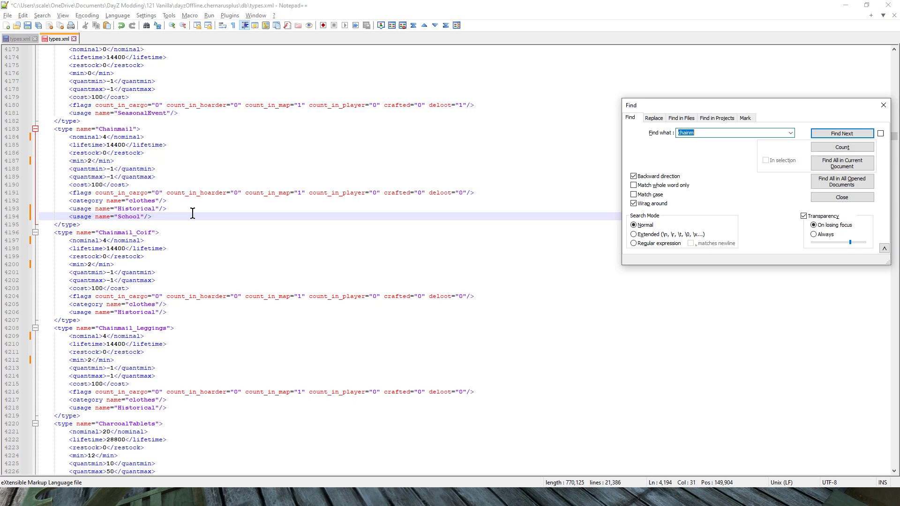
text(mediev)
key(Return)
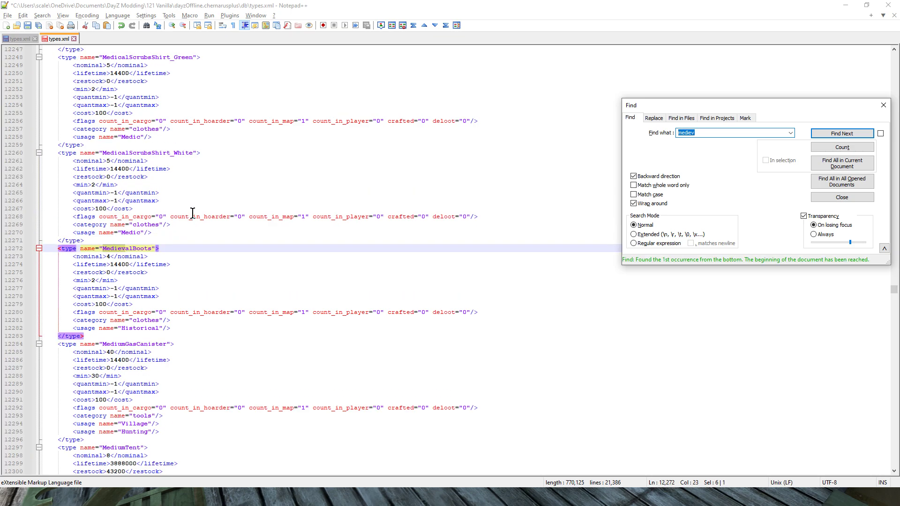
click(170, 257)
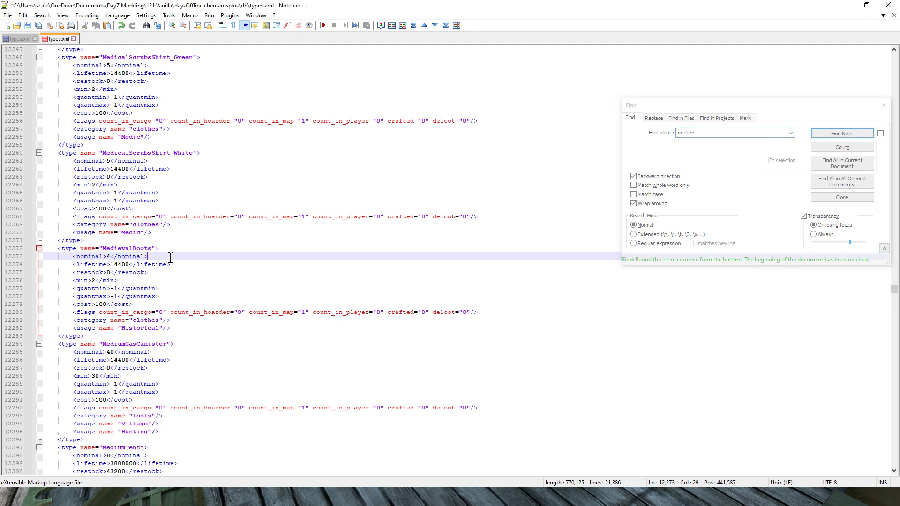
click(163, 319)
click(181, 329)
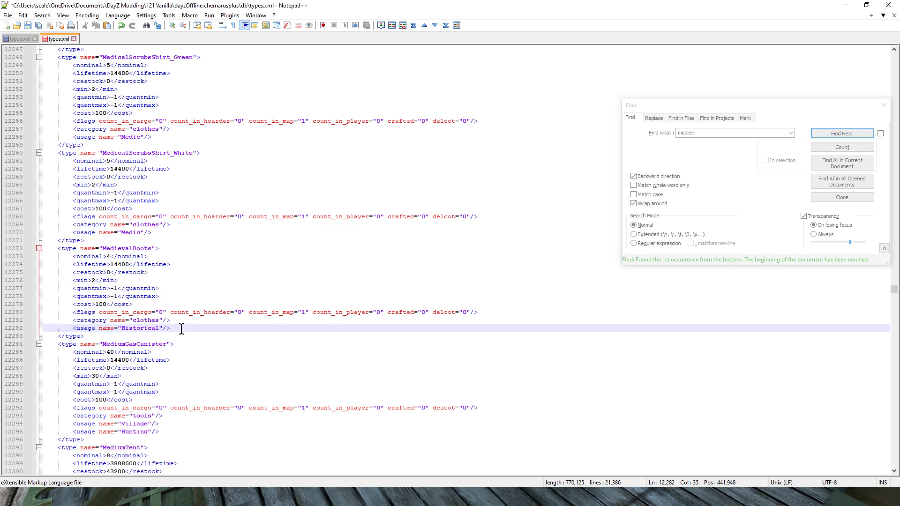
Set the MedievalBoots entry's nominal value to 6 and its min value to 4.
click(108, 257)
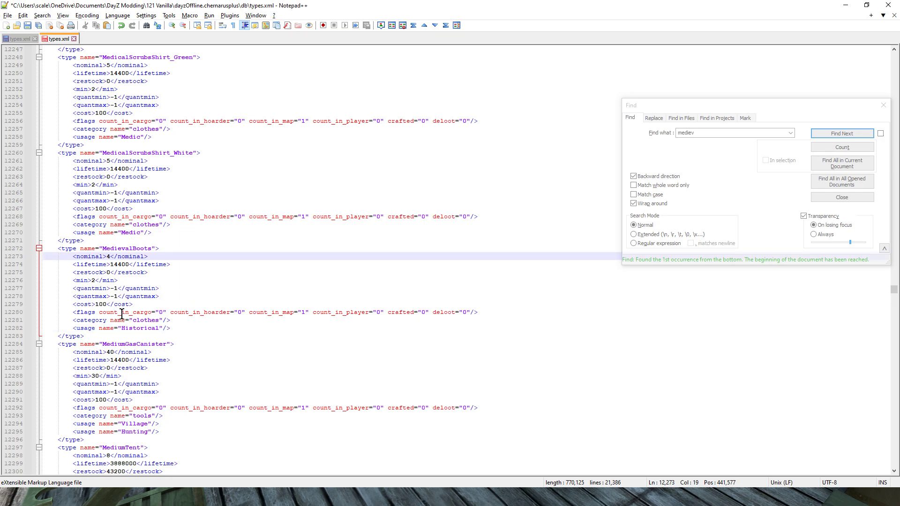
key(BackSpace)
text(6)
click(94, 281)
key(BackSpace)
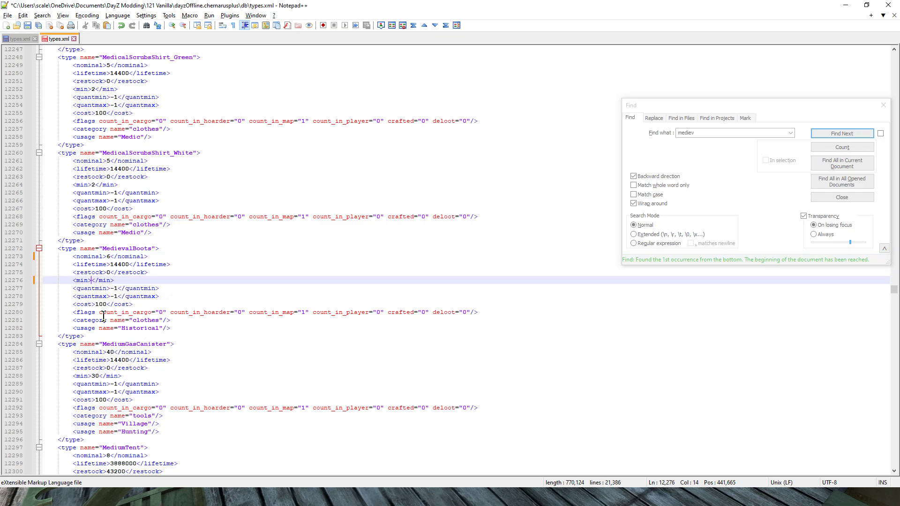
text(4)
Find "chestp" in types.xml and inspect the Chestplate entry's nominal, min and usage lines.
click(719, 132)
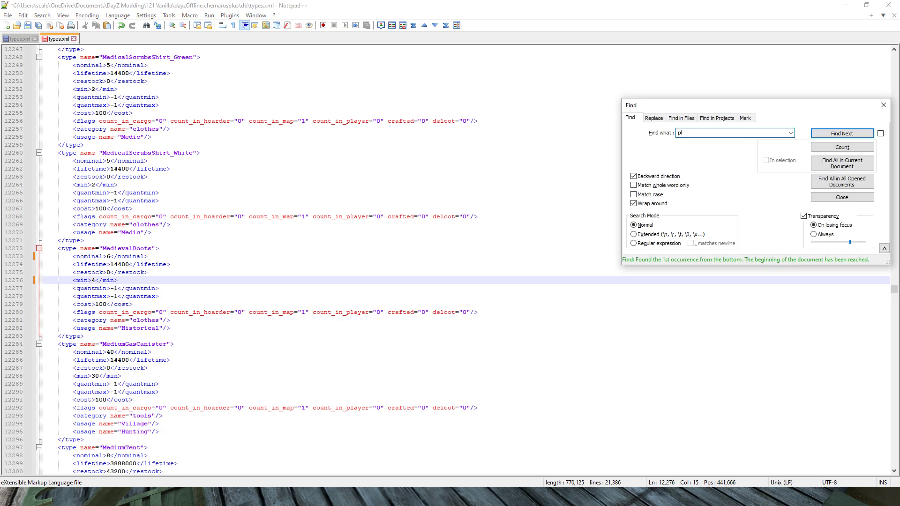
text(p)
key(BackSpace)
text(chest)
key(Return)
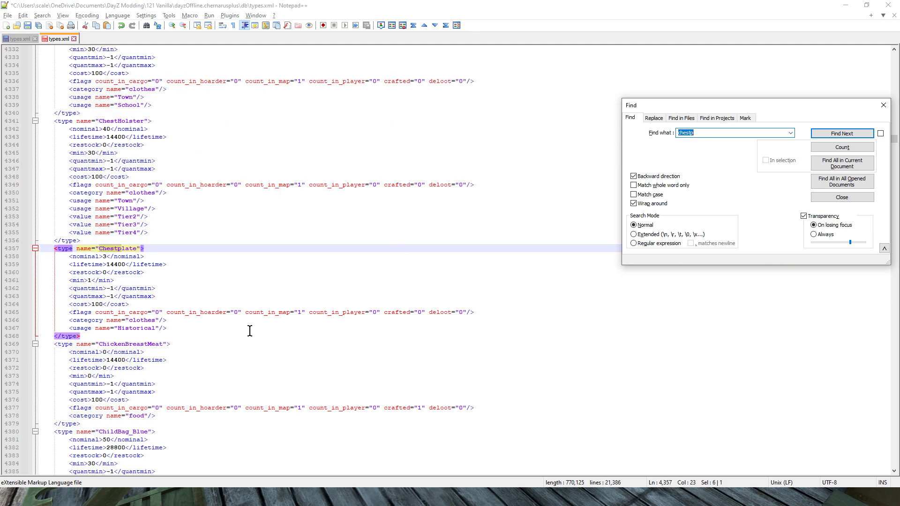
click(221, 273)
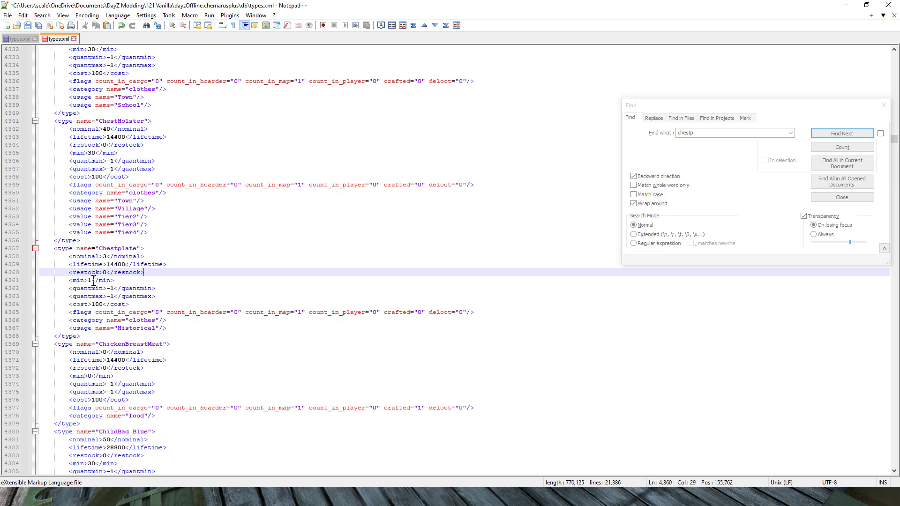
List every occurrence of "helm" in the current document, and close the search results.
click(724, 134)
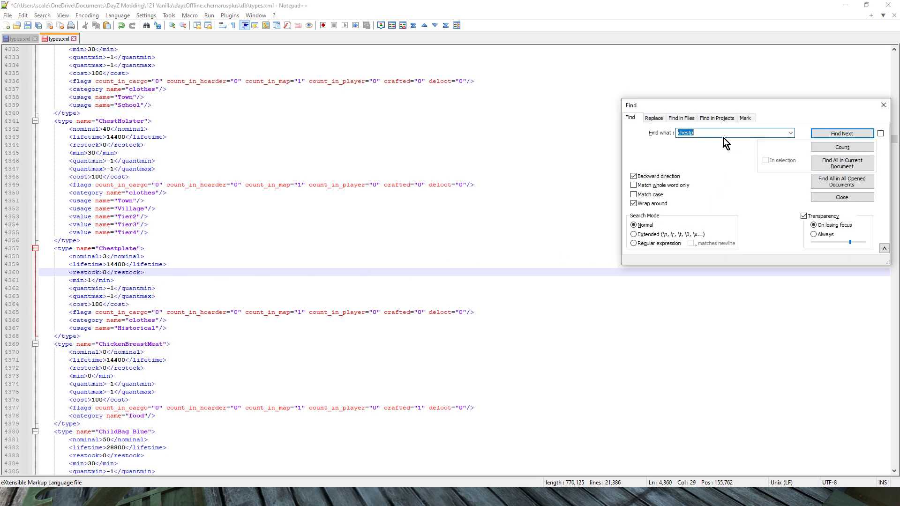
key(BackSpace)
text(helm)
click(838, 159)
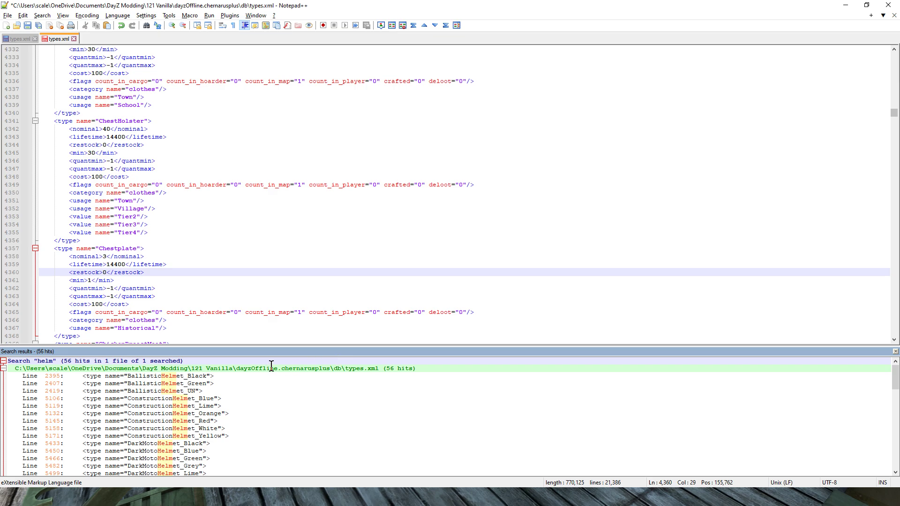
click(894, 351)
click(709, 224)
key(ctrl+g)
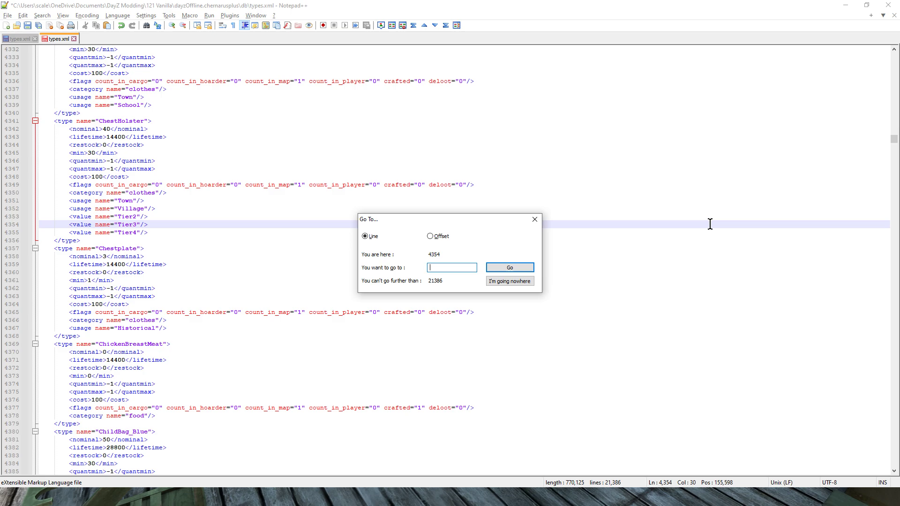
click(534, 220)
click(599, 176)
Find "great" in types.xml and inspect the GreatHelm entry's nominal, min and usage lines.
key(ctrl+f)
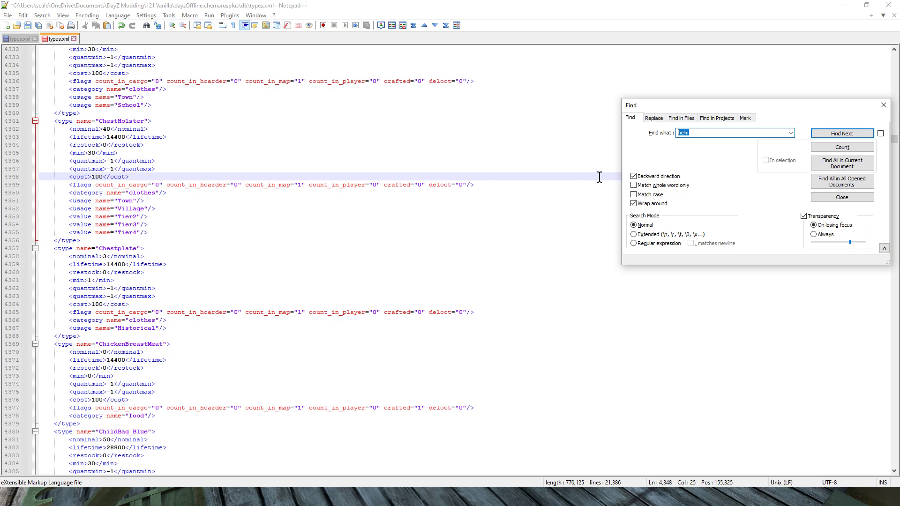
text(great)
key(Return)
click(146, 251)
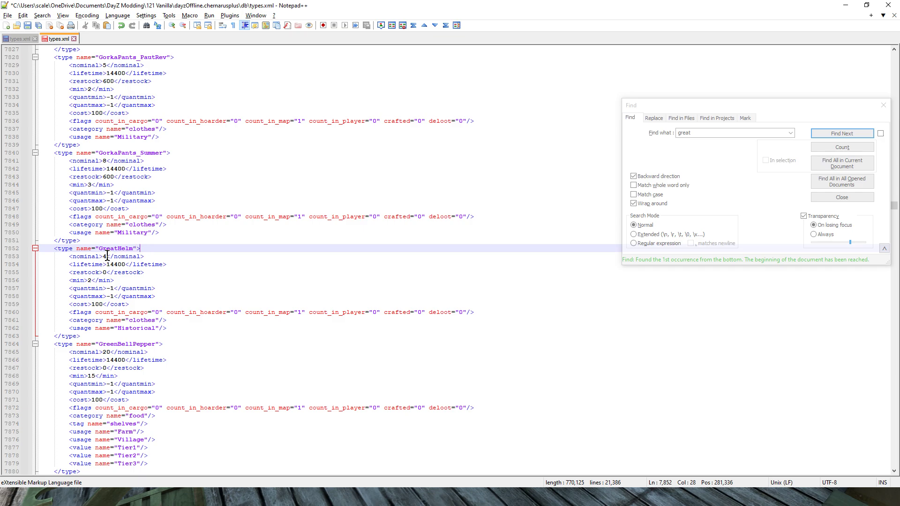
click(169, 328)
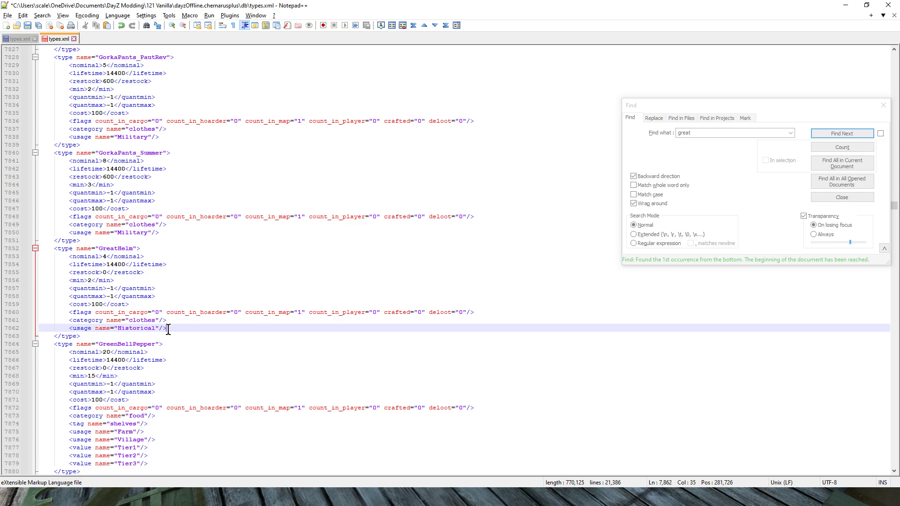
click(106, 257)
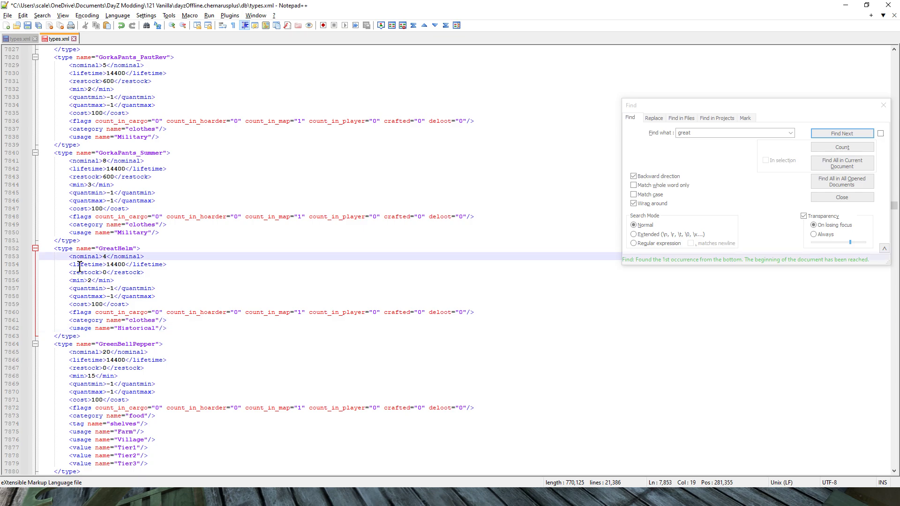
click(176, 328)
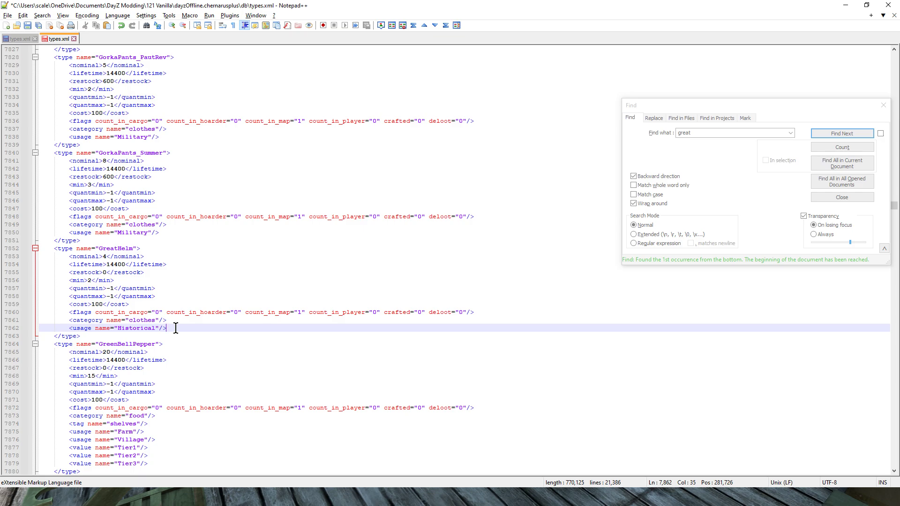
Find "norse" in types.xml and examine the whole NorseHelm entry, checking whether it has a usage line.
double_click(689, 132)
text(n)
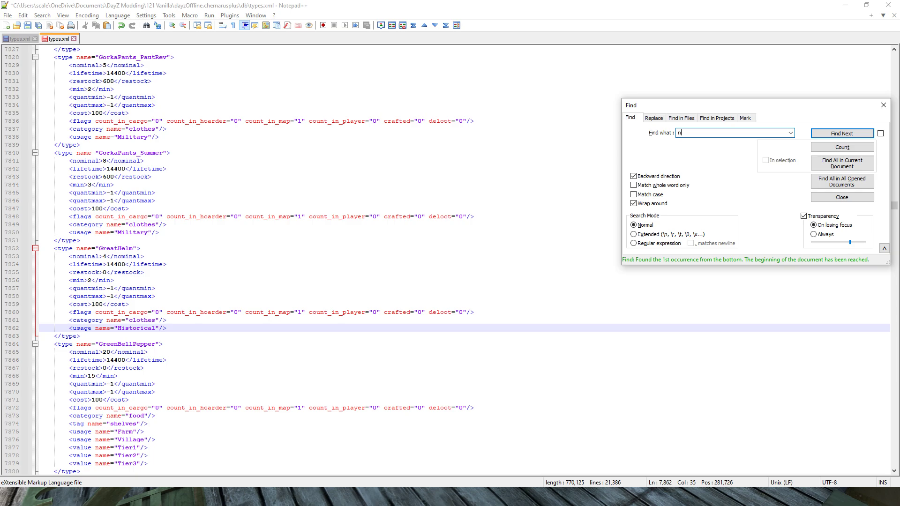
text(orse)
key(Return)
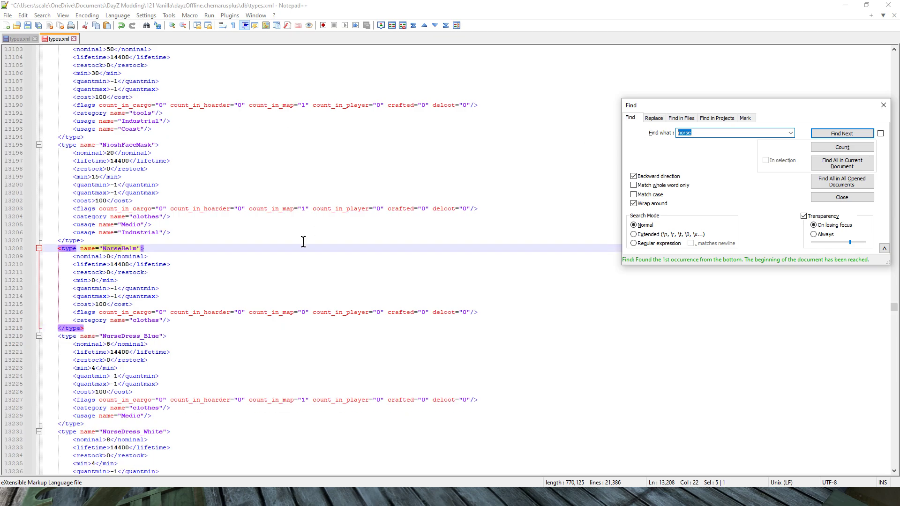
click(104, 321)
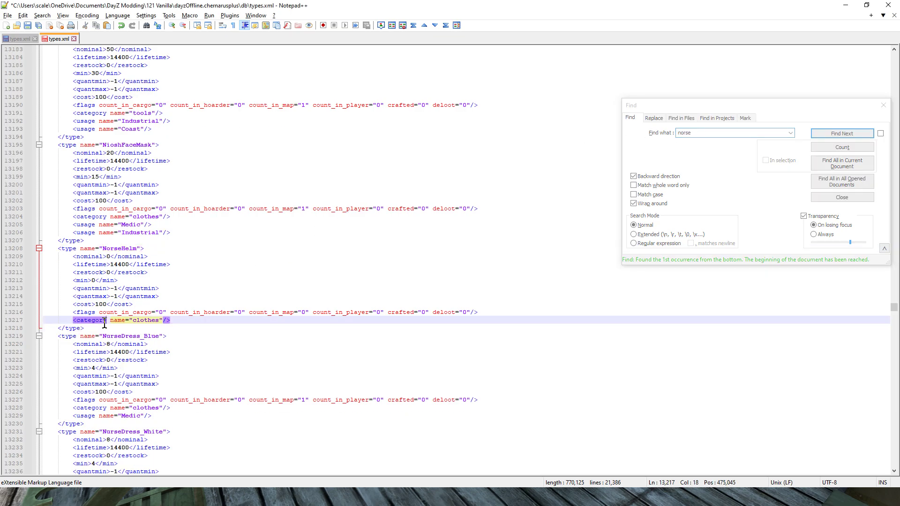
drag(105, 328, 57, 248)
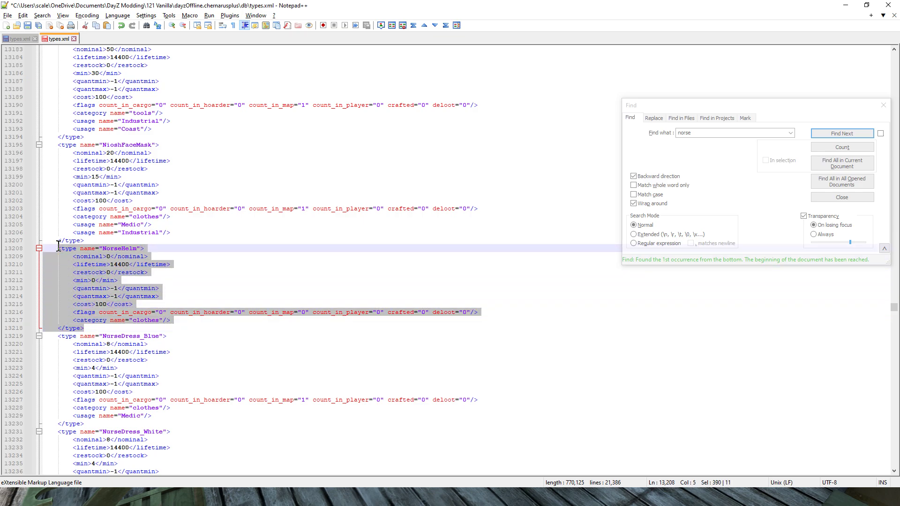
click(159, 304)
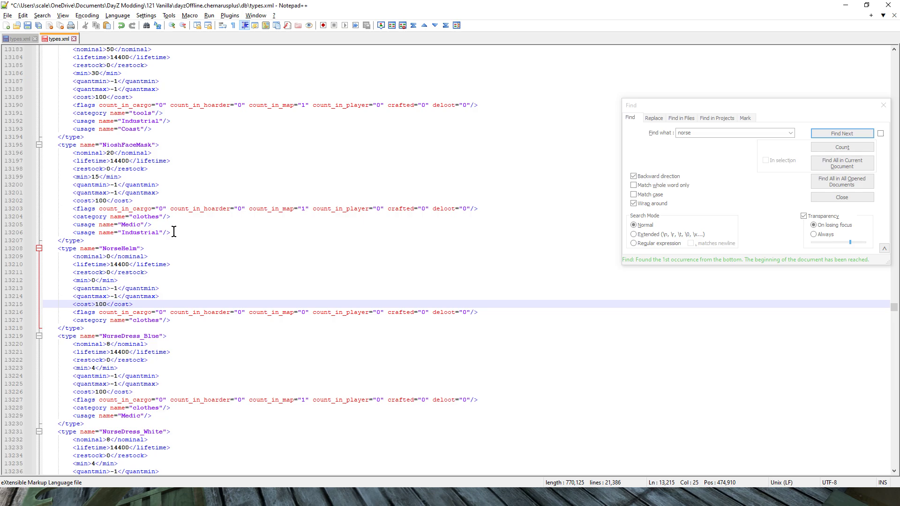
Copy the Industrial usage line from the NioshFaceMask entry into a new line below the NorseHelm entry's category line.
drag(171, 233, 73, 231)
right_click(89, 231)
click(252, 238)
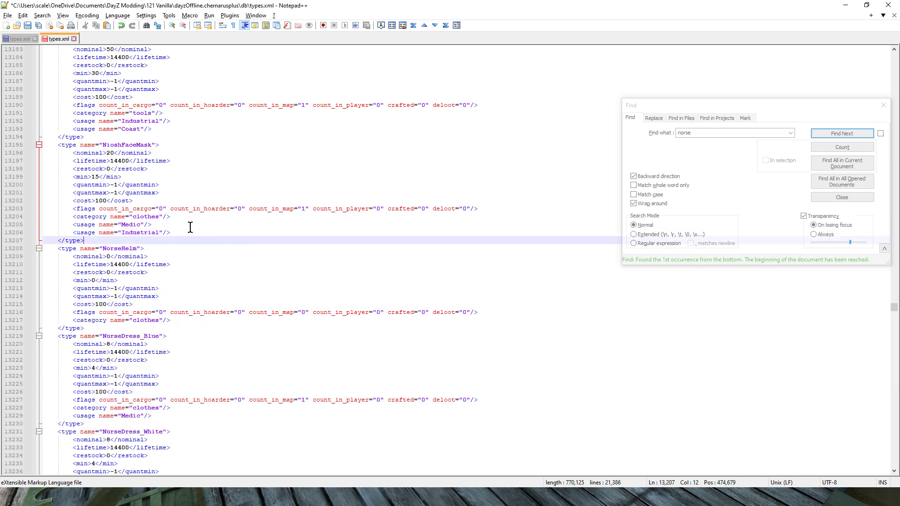
drag(179, 231, 57, 231)
right_click(90, 232)
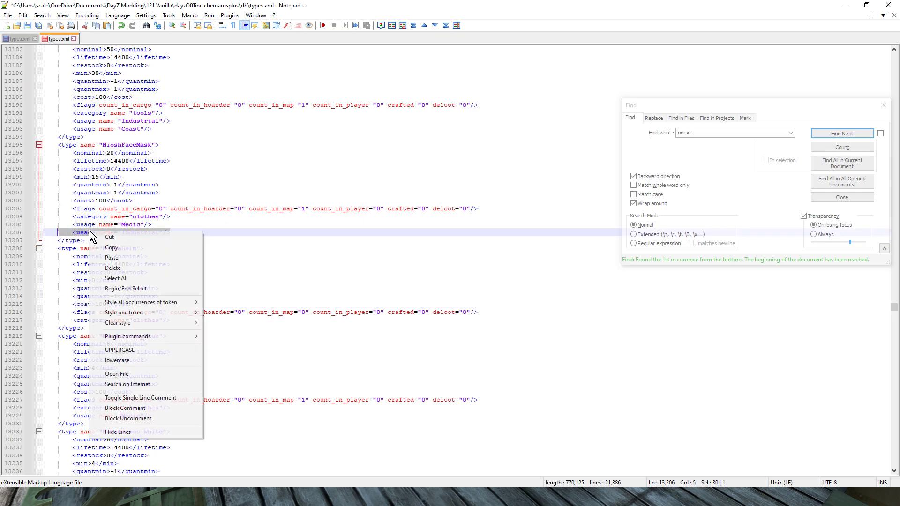
click(124, 245)
click(179, 317)
key(Return)
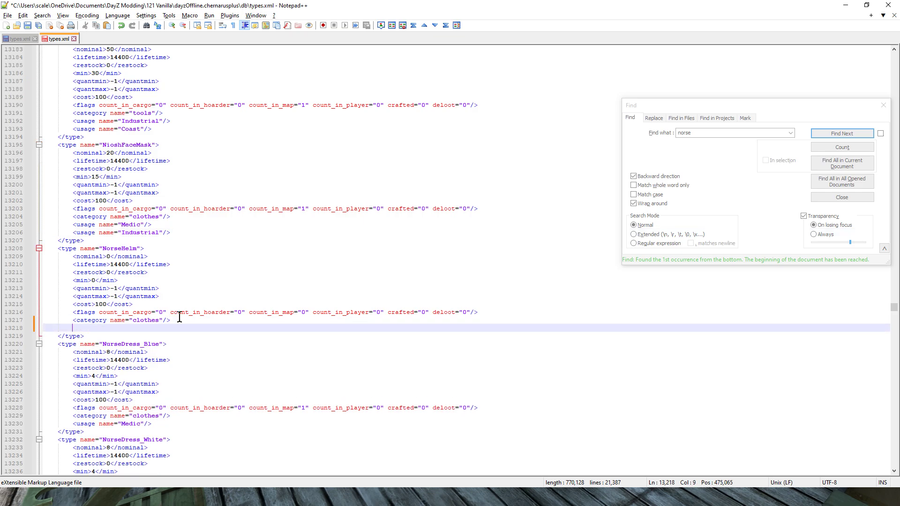
key(ctrl+v)
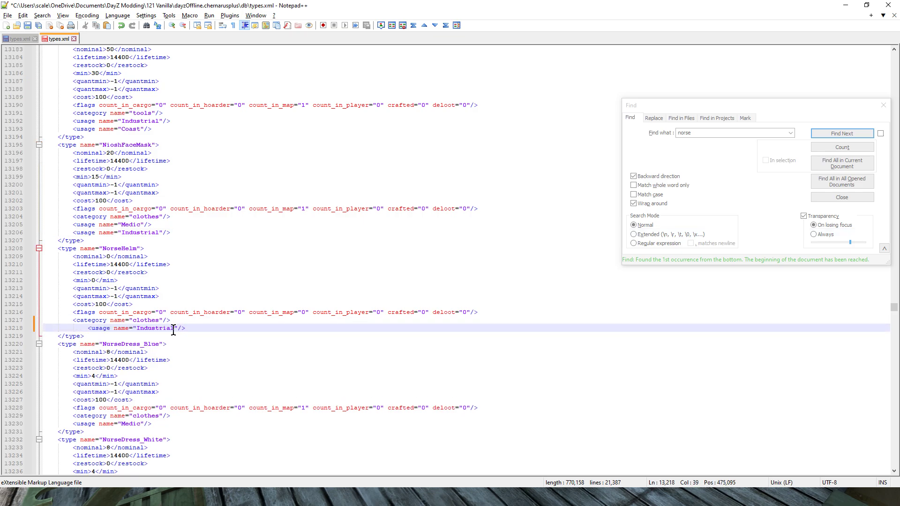
Change the usage name in the NorseHelm entry's pasted line to Historical.
click(174, 328)
key(BackSpace)
key(BackSpace)
key(BackSpace)
key(BackSpace)
key(BackSpace)
key(BackSpace)
key(BackSpace)
key(BackSpace)
key(BackSpace)
key(BackSpace)
text(Hist)
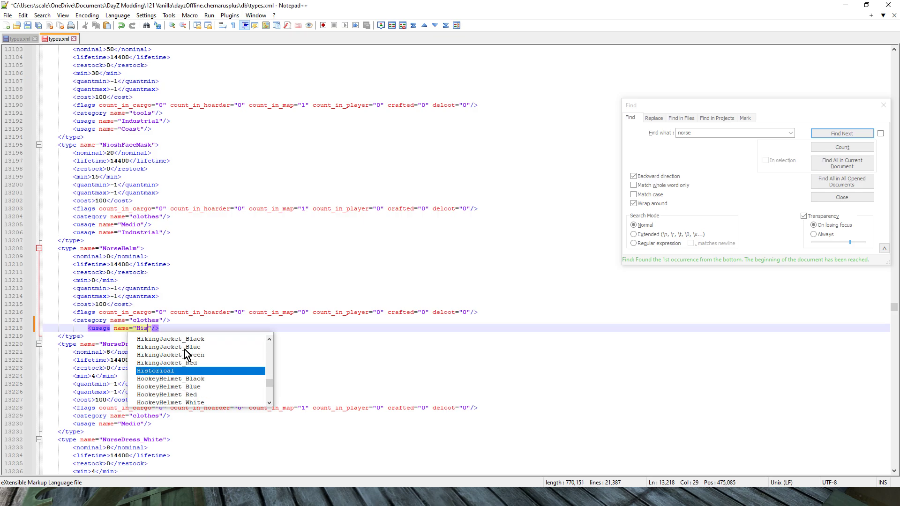
double_click(164, 373)
Set the NorseHelm entry's nominal value to 4 and its min value to 2.
click(109, 256)
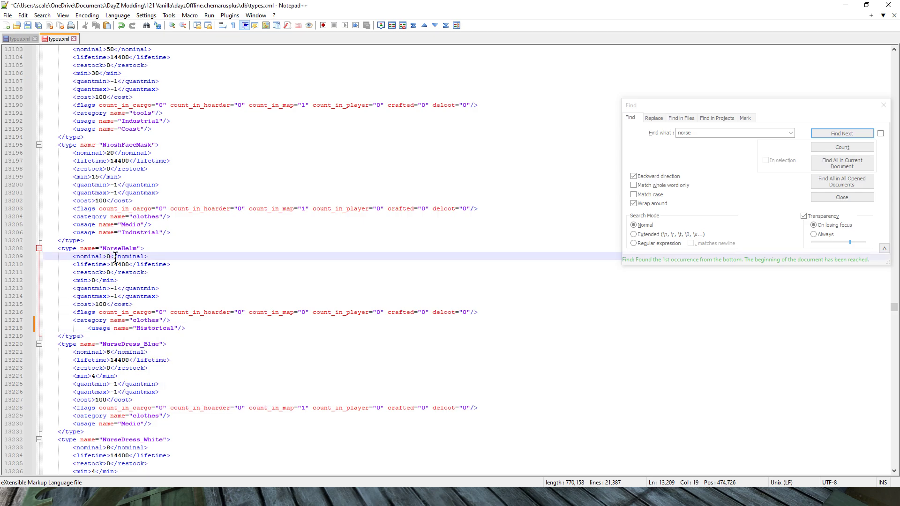
key(BackSpace)
text(4)
key(Down)
key(Down)
key(Down)
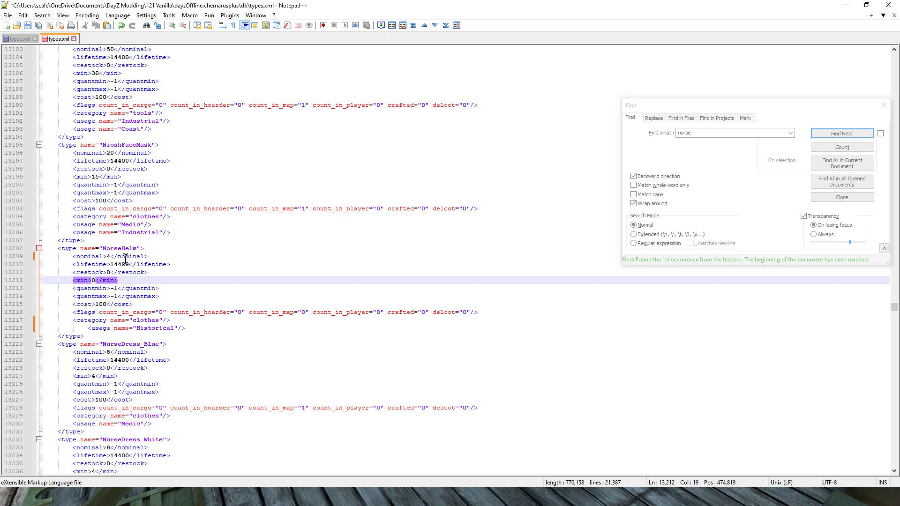
key(Left)
key(Left)
key(BackSpace)
text(2)
click(225, 332)
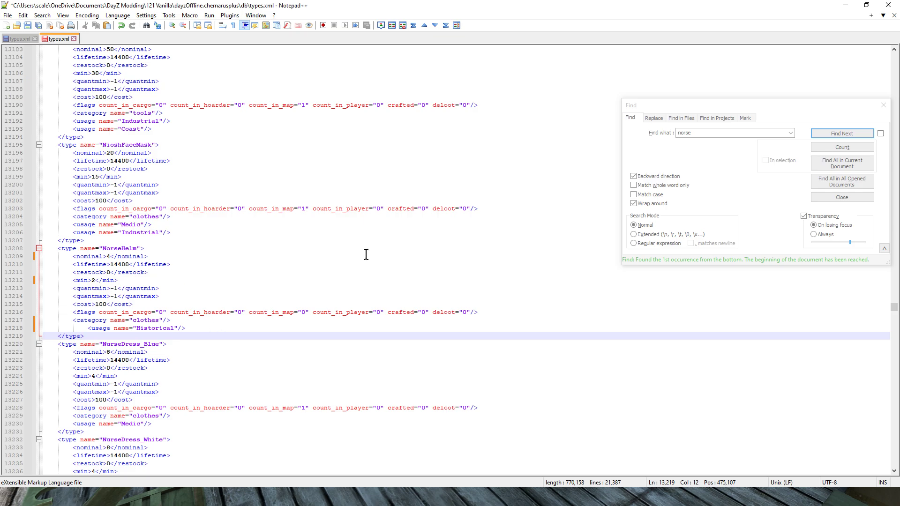
Find "great" again in types.xml to revisit the GreatHelm entry.
click(697, 133)
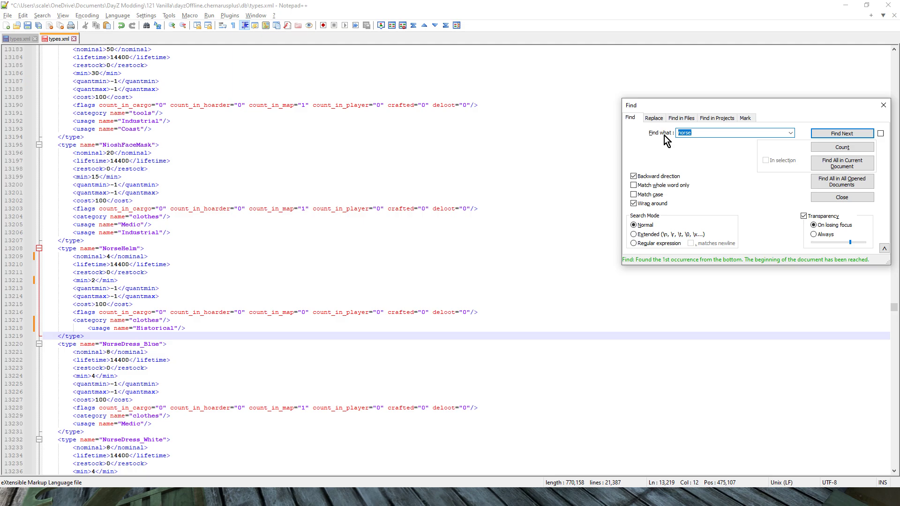
text(great)
key(Return)
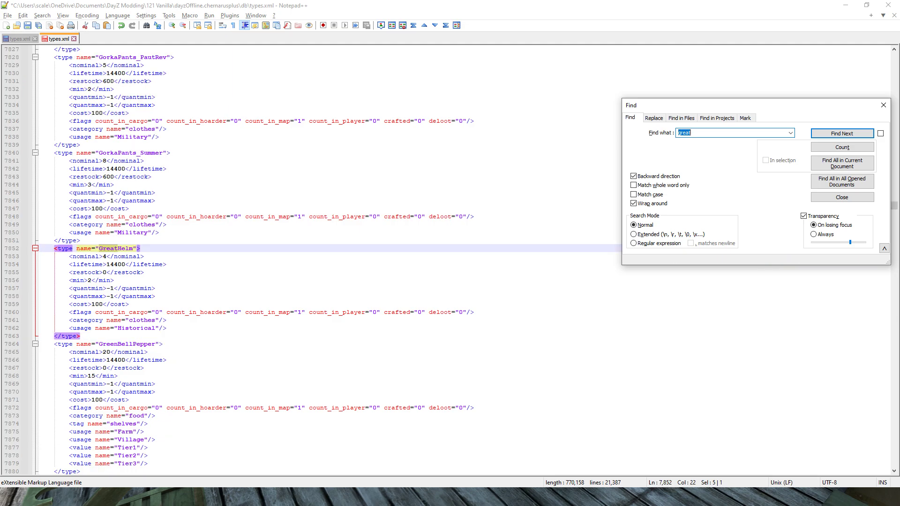
Find "mace" in types.xml and inspect the Mace entry's category and usage lines.
click(721, 136)
key(BackSpace)
key(BackSpace)
key(BackSpace)
key(BackSpace)
key(BackSpace)
text(mace)
key(Return)
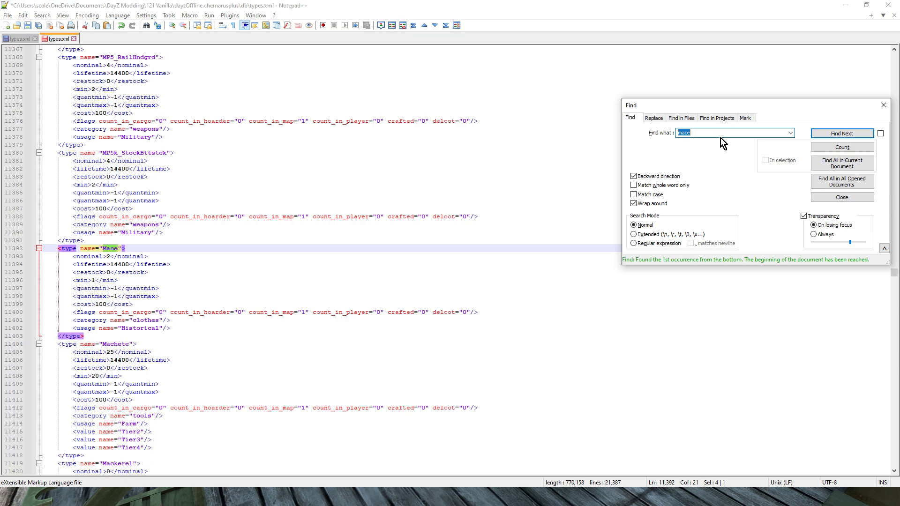
click(172, 324)
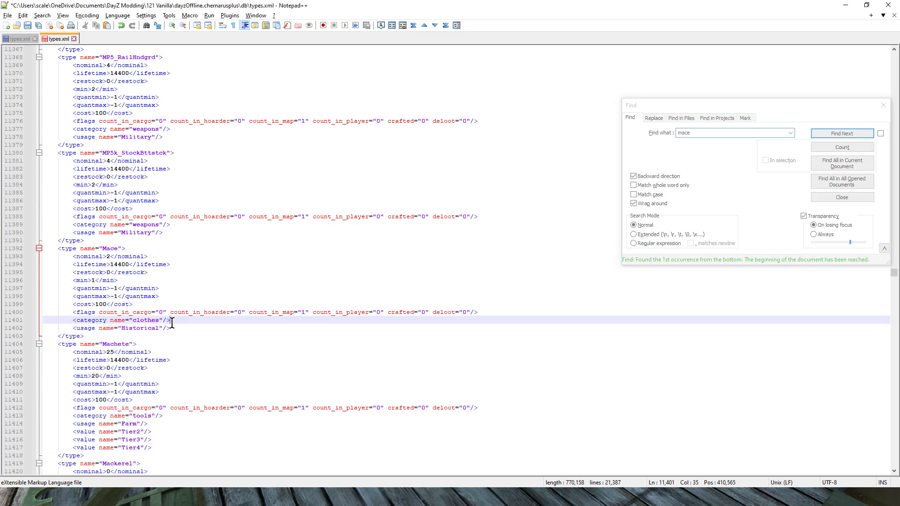
click(156, 333)
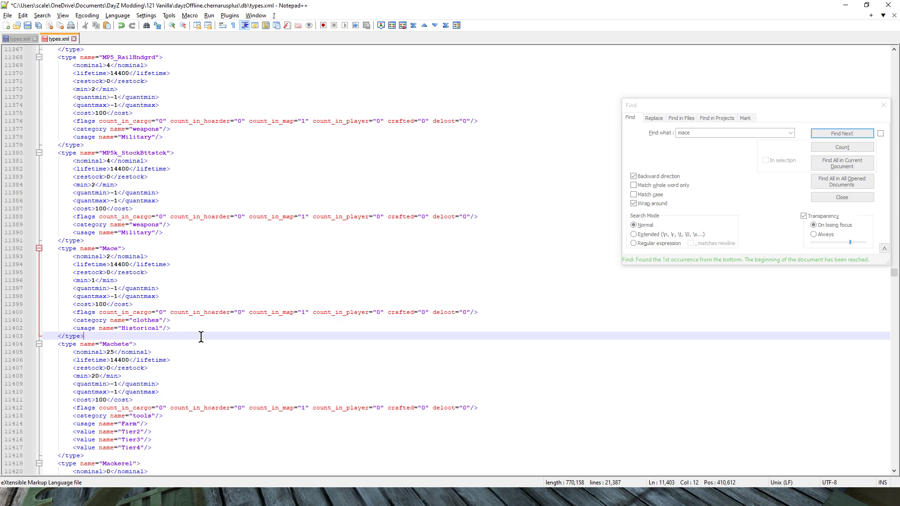
Find "sword" in types.xml and inspect the Sword entry's category and usage lines.
click(707, 134)
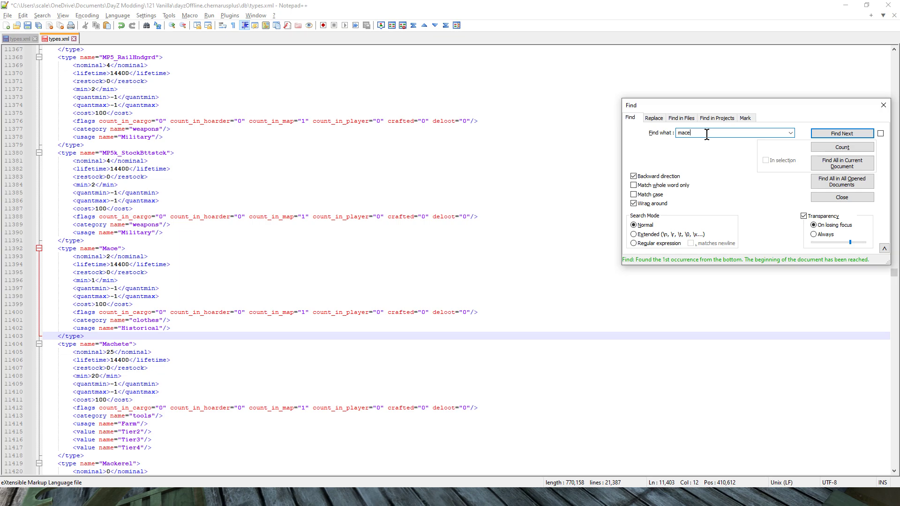
key(BackSpace)
key(BackSpace)
key(BackSpace)
text(sword)
key(Return)
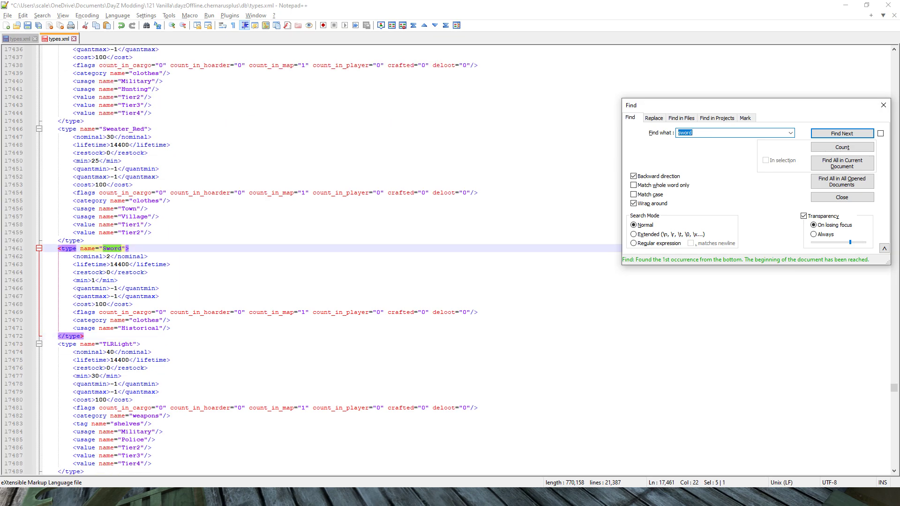
click(173, 321)
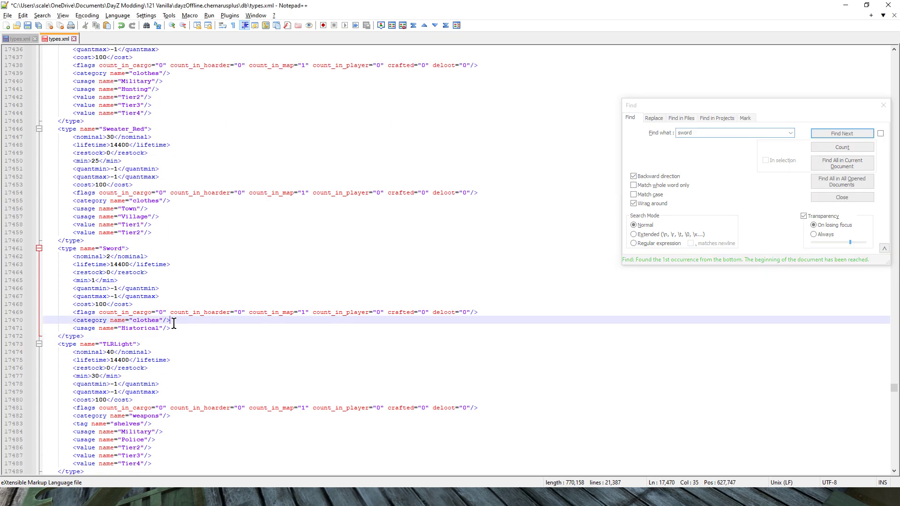
click(157, 337)
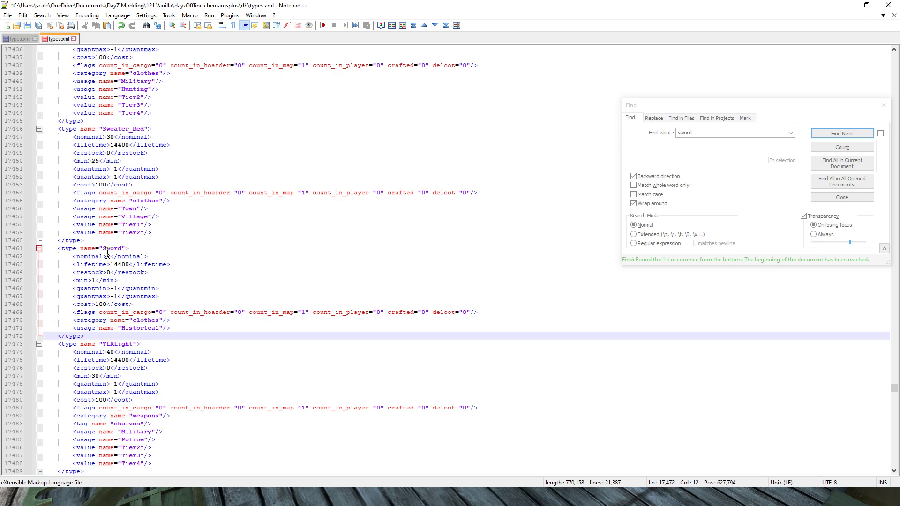
Switch to the DayZ game and look over the chainmail, boots and other medieval gear laid out on the tent's tables.
click(190, 329)
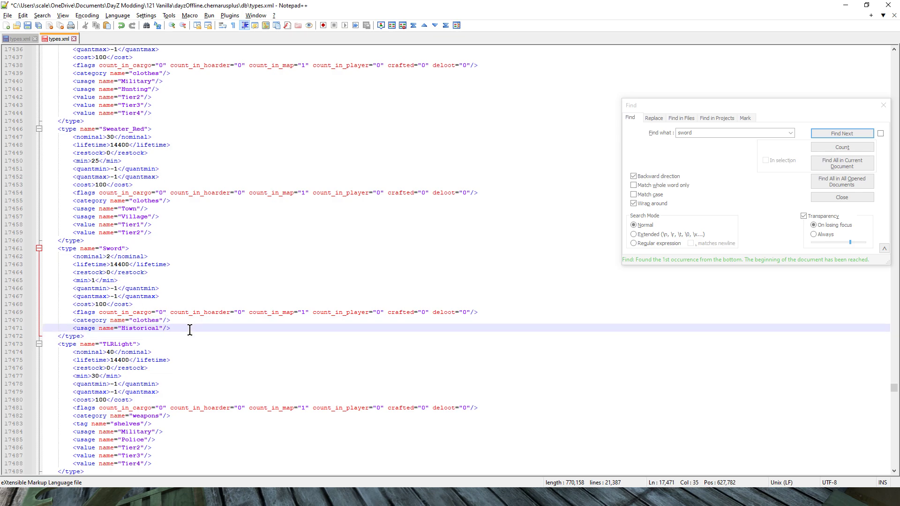
key(alt+Tab)
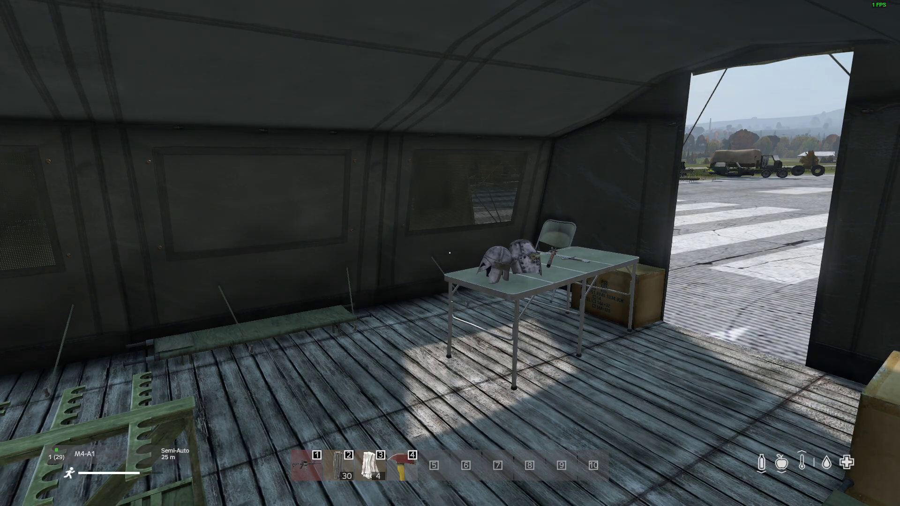
key(w)
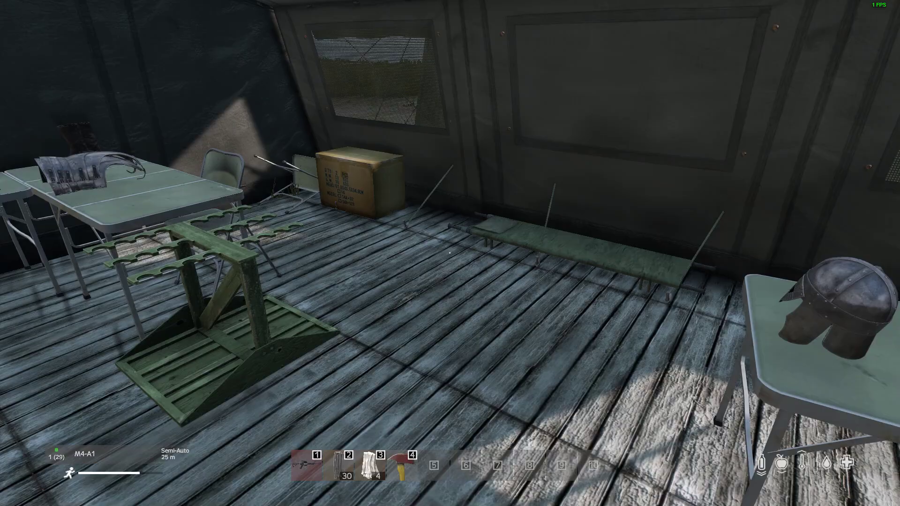
key(w)
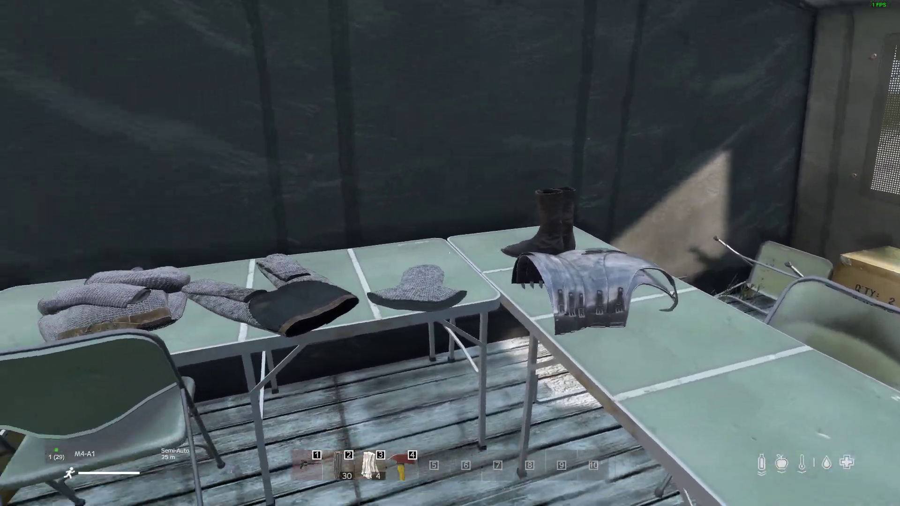
key(w)
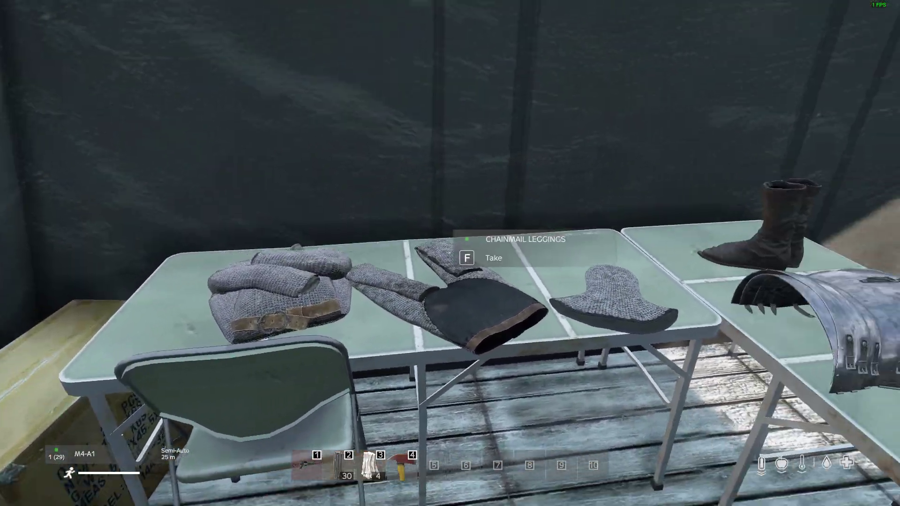
View the hooded character picture in the DayZ 1.21 Experimental Release article in Chrome and return to types.xml in Notepad++.
key(alt+Tab)
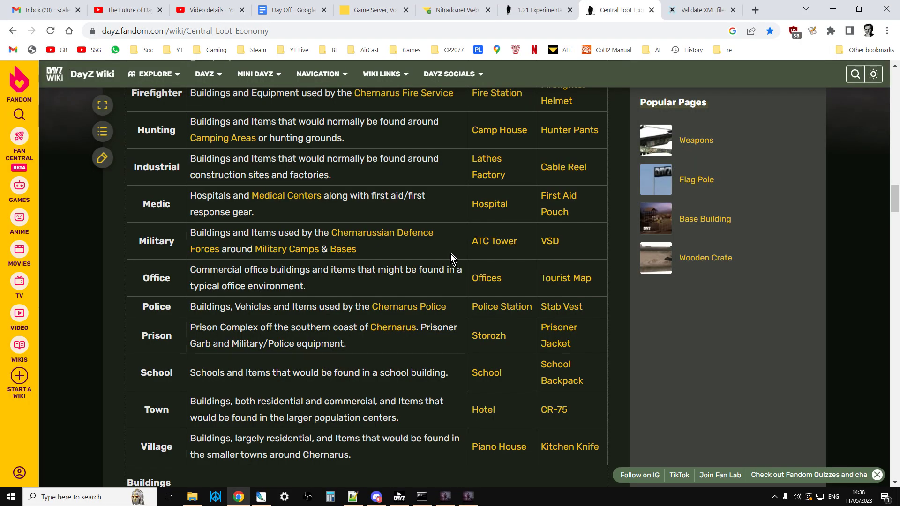
click(539, 10)
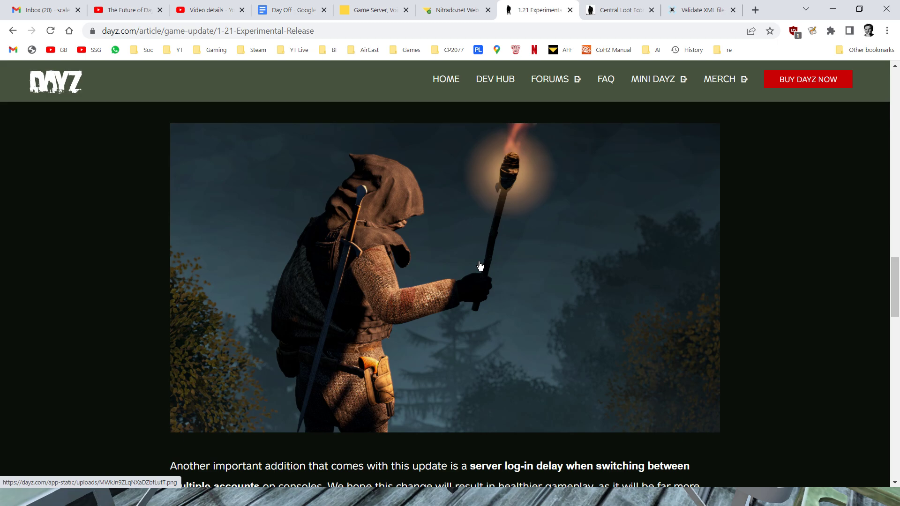
key(alt+Tab)
key(alt+Tab)
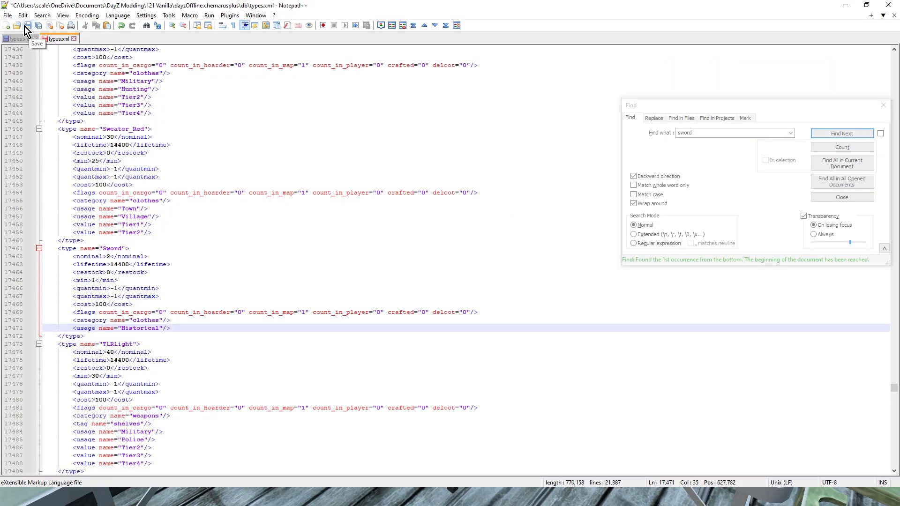
Switch to Chrome's xmlvalidation.com page and examine its options for pasting or uploading an XML document to validate.
key(alt+Tab)
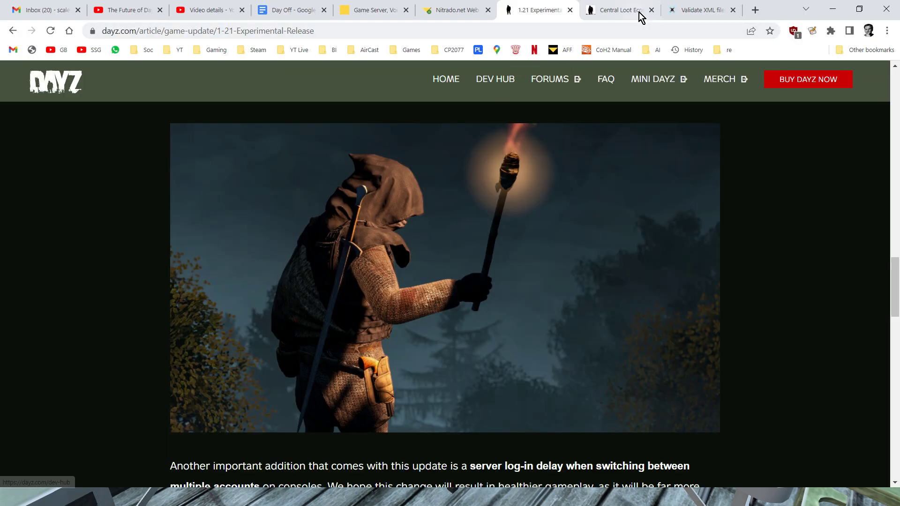
click(679, 14)
scroll(475, 254, up, 3)
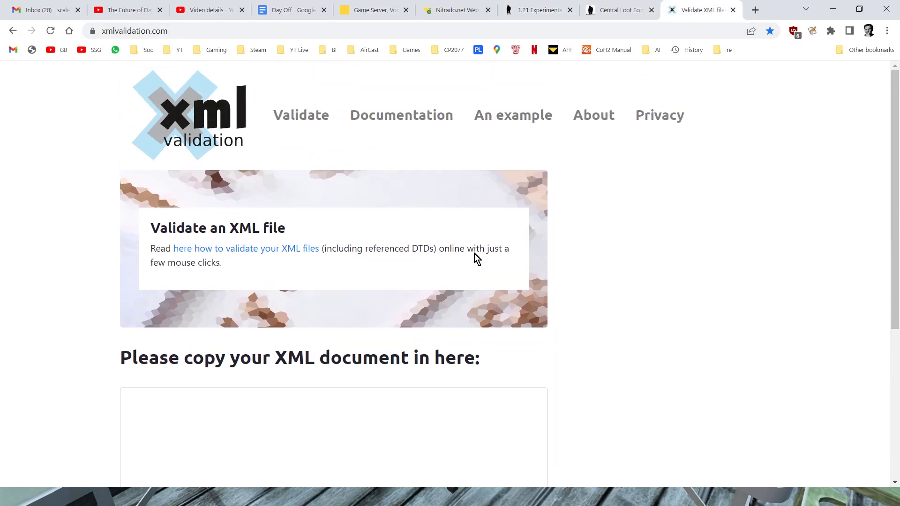
scroll(315, 278, down, 5)
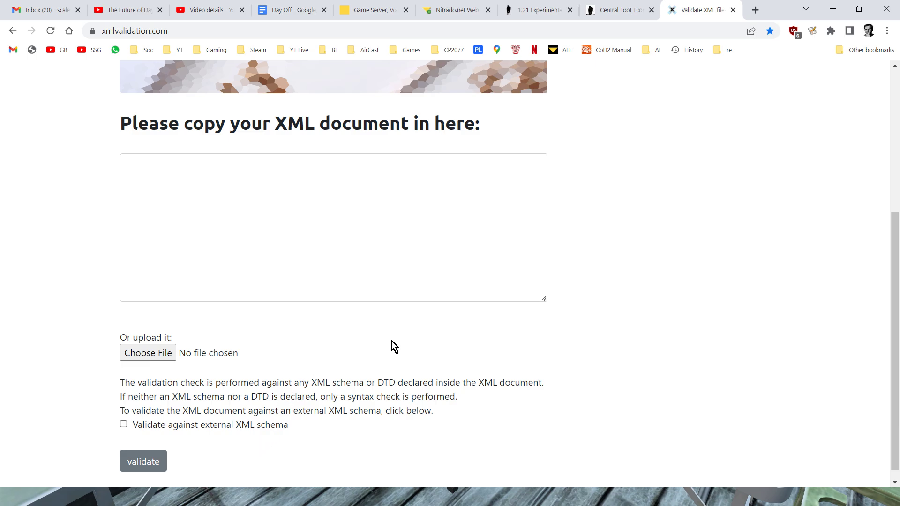
Examine the server's db folder files in the Nitrado file browser and return to the 1.21 Experimental Release article.
click(458, 13)
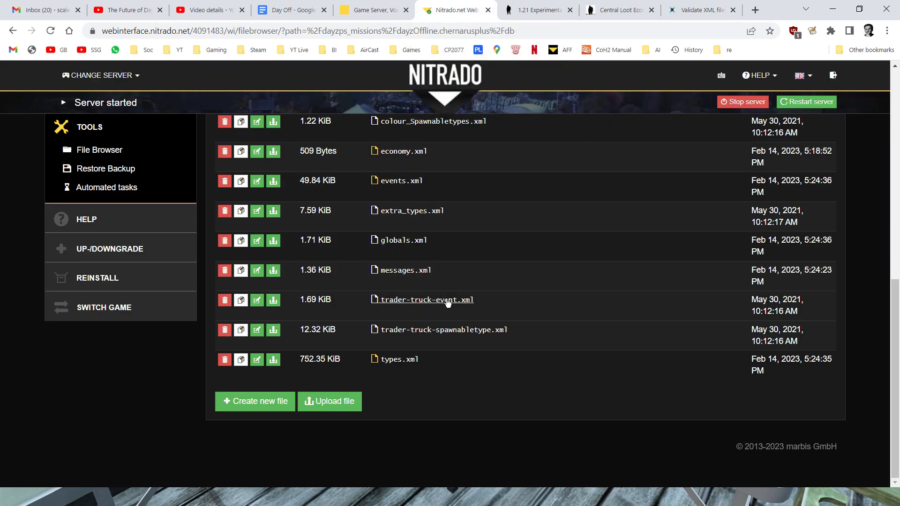
scroll(450, 302, up, 5)
scroll(450, 303, down, 5)
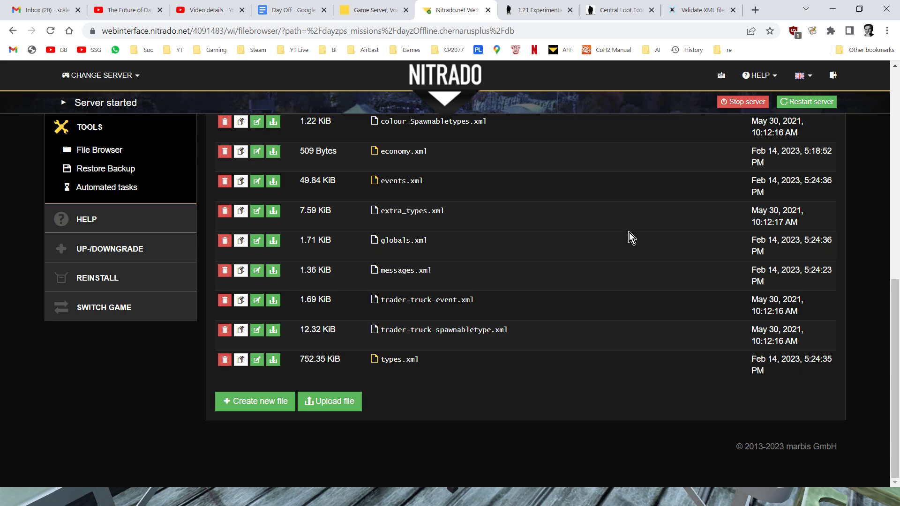
scroll(581, 316, up, 1)
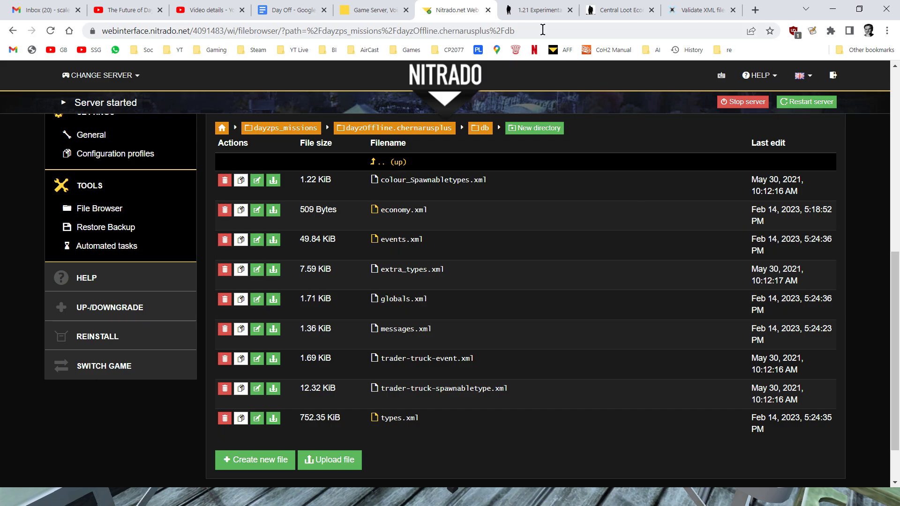
click(541, 10)
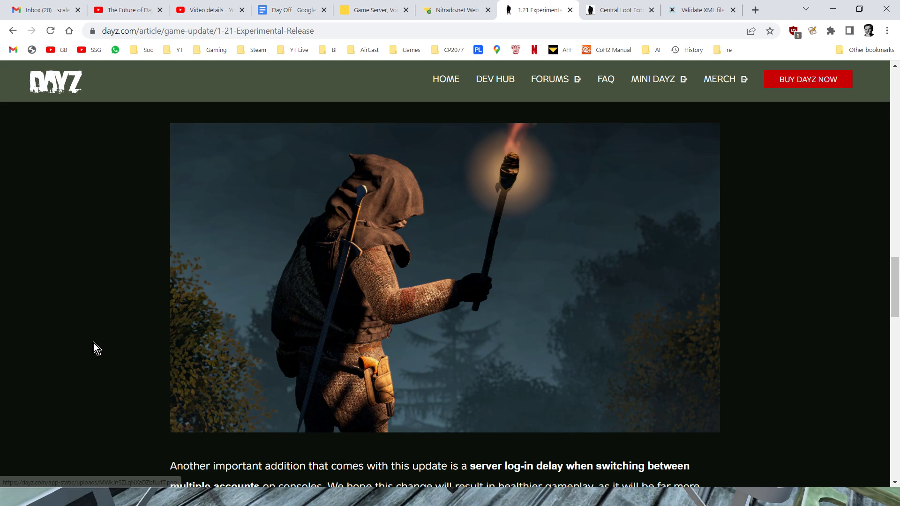